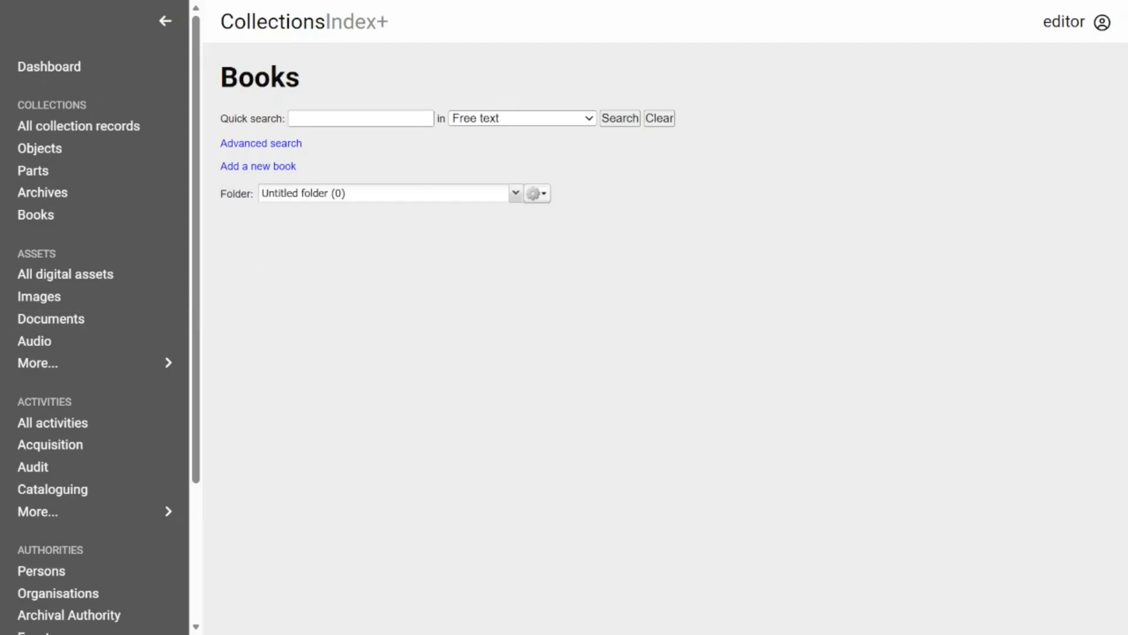
Step: Run a free text quick search of the book records for "Atlantic" and check the other quick search options
left_click(326, 119)
type("Atlantic")
key("Return")
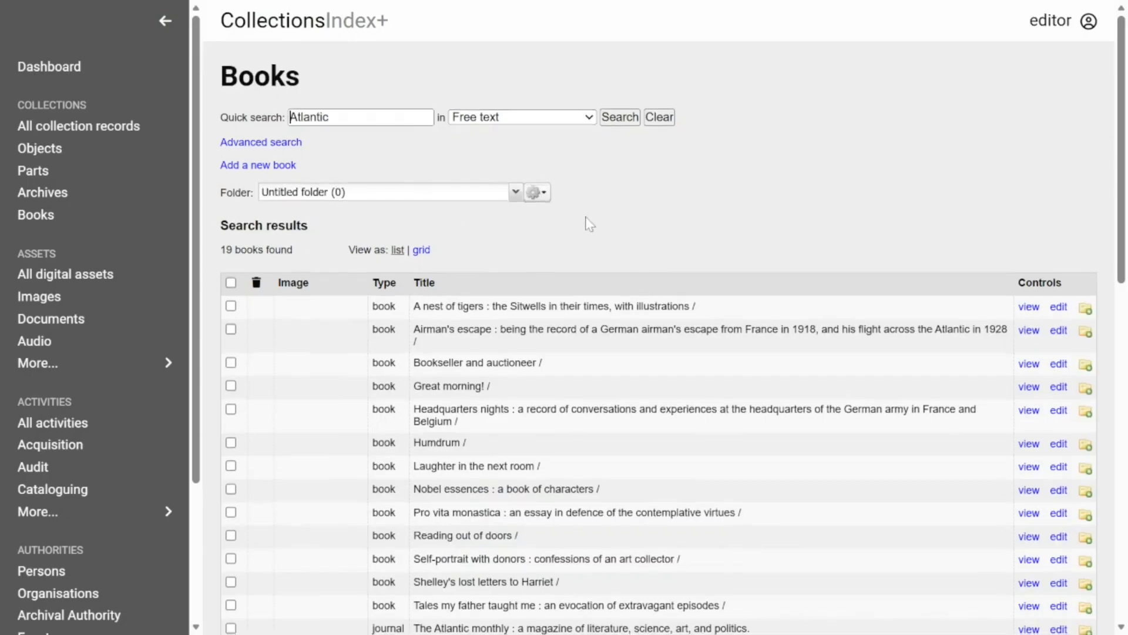
scroll(594, 221, "down", 3)
left_click_drag(1119, 147, 886, 6)
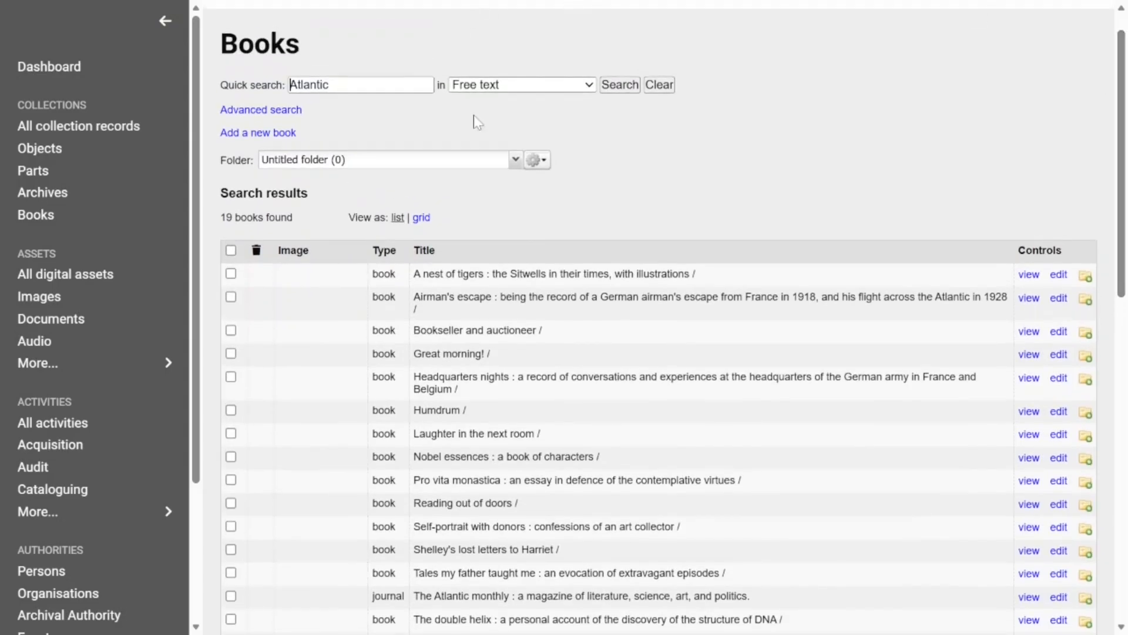
left_click(490, 87)
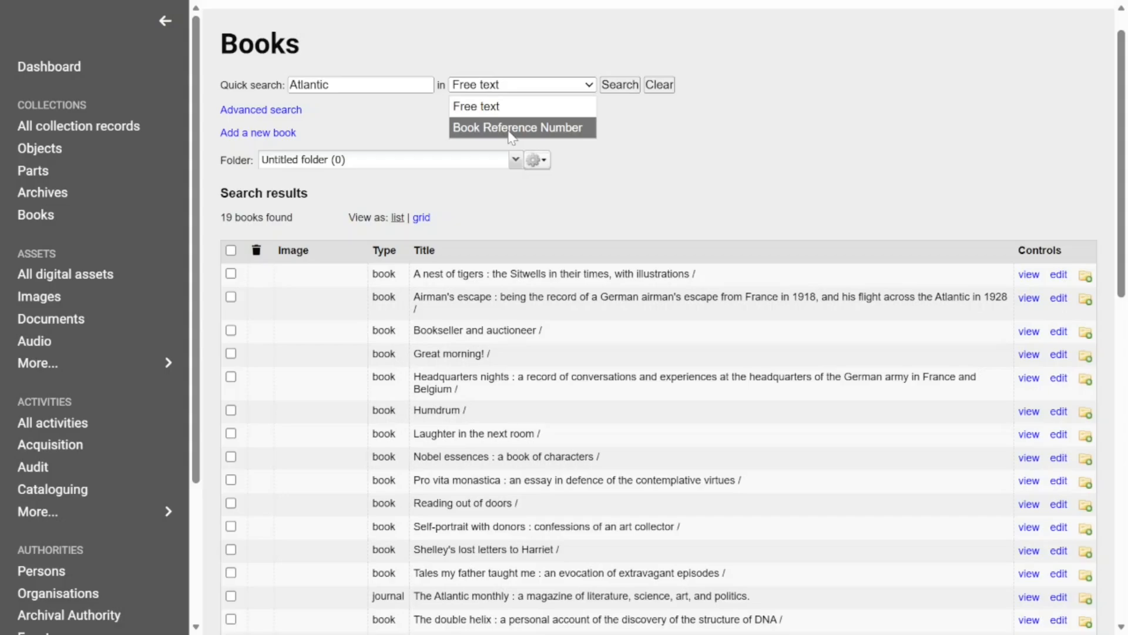
Step: Open the advanced book search and set the search criterion's field to "245 - Title Statement"
left_click(273, 111)
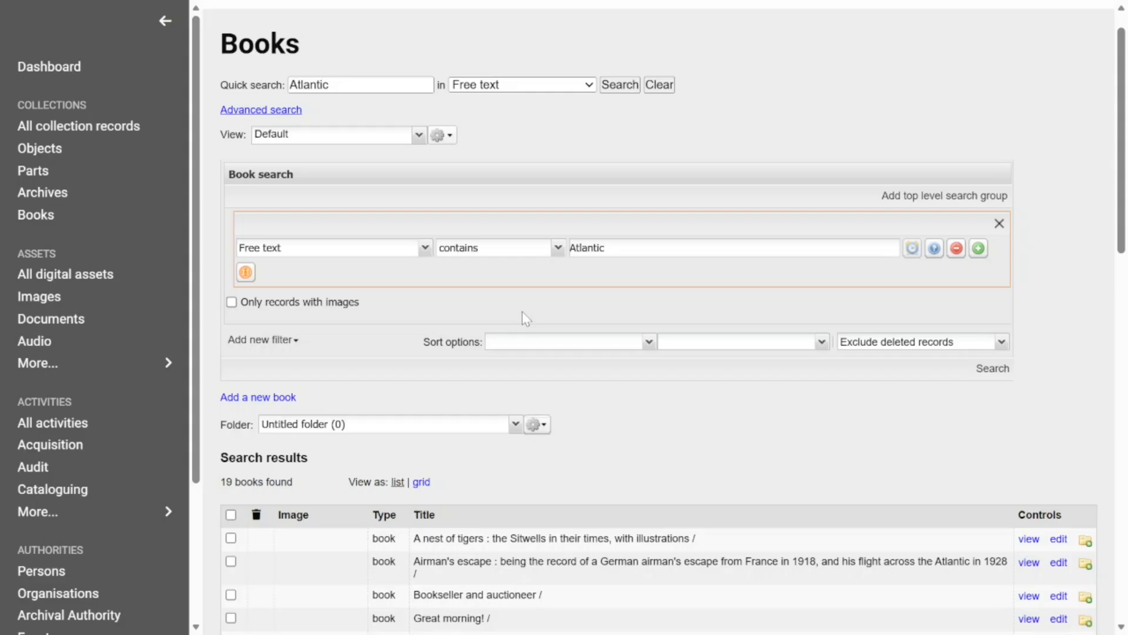
left_click(425, 247)
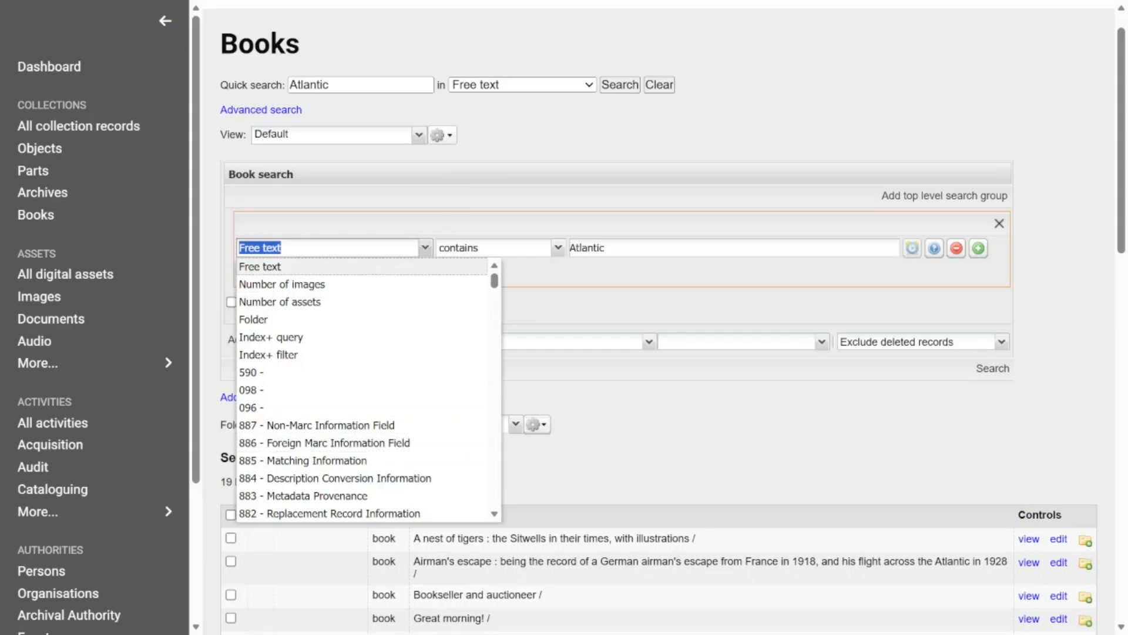
type("245")
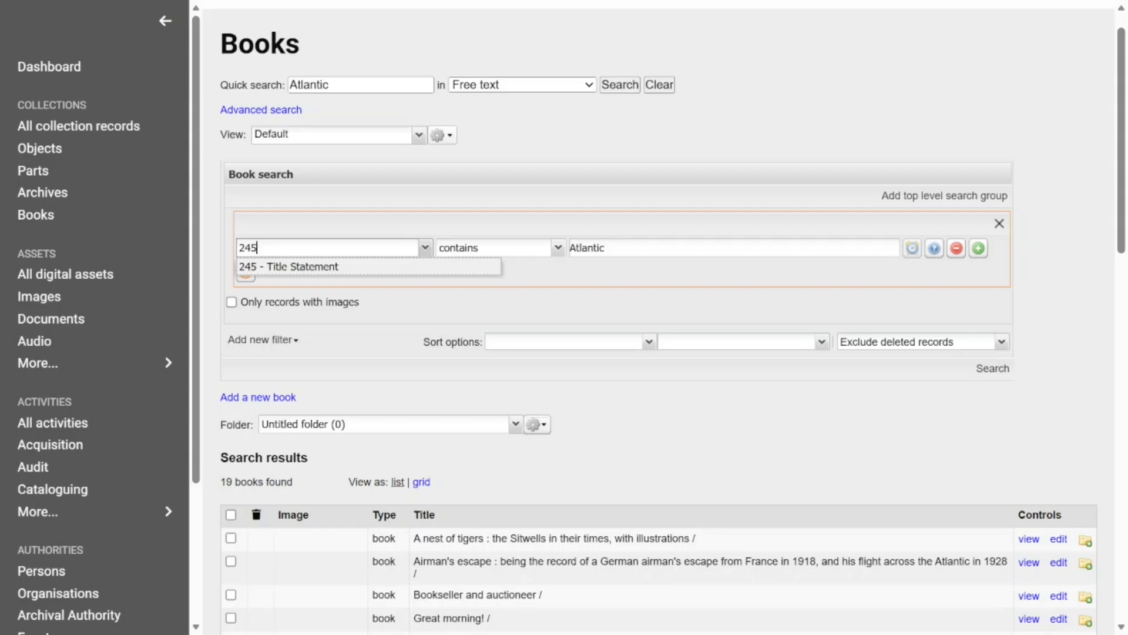
double_click(236, 248)
type("title")
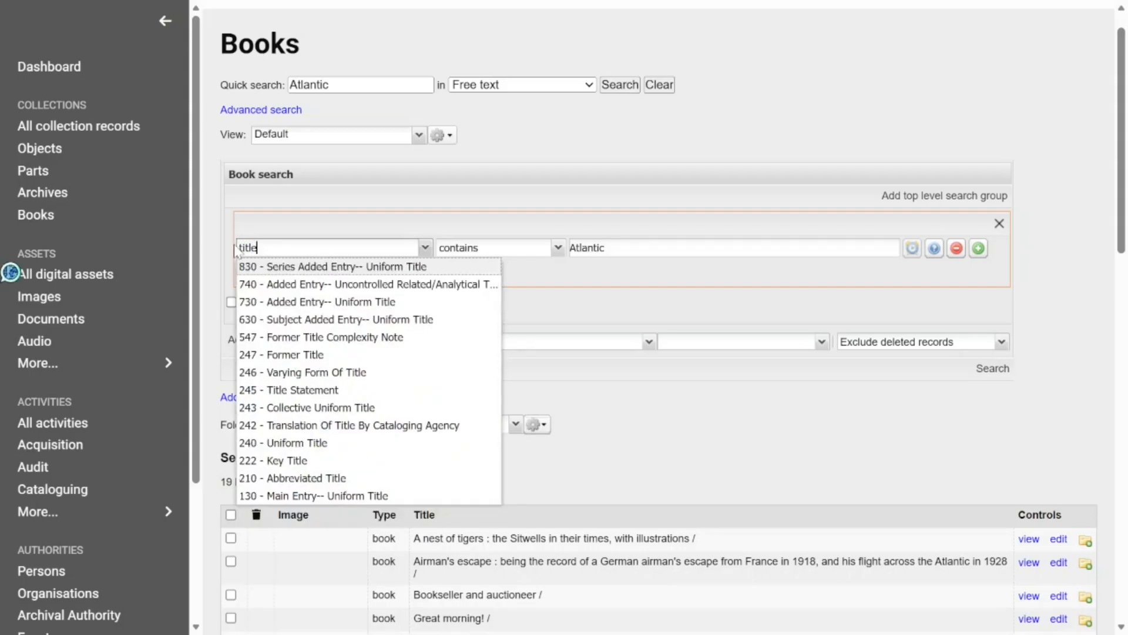
left_click(290, 391)
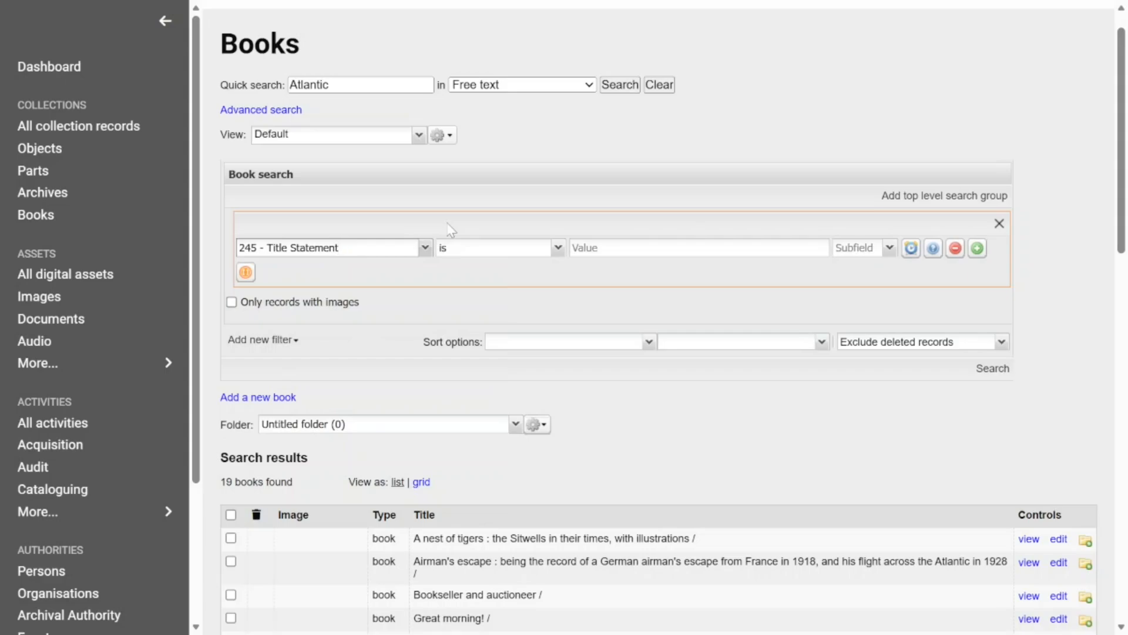
Step: Limit the title criterion to subfield "$a - Title" with the value "atlantic" and run the search
left_click(598, 247)
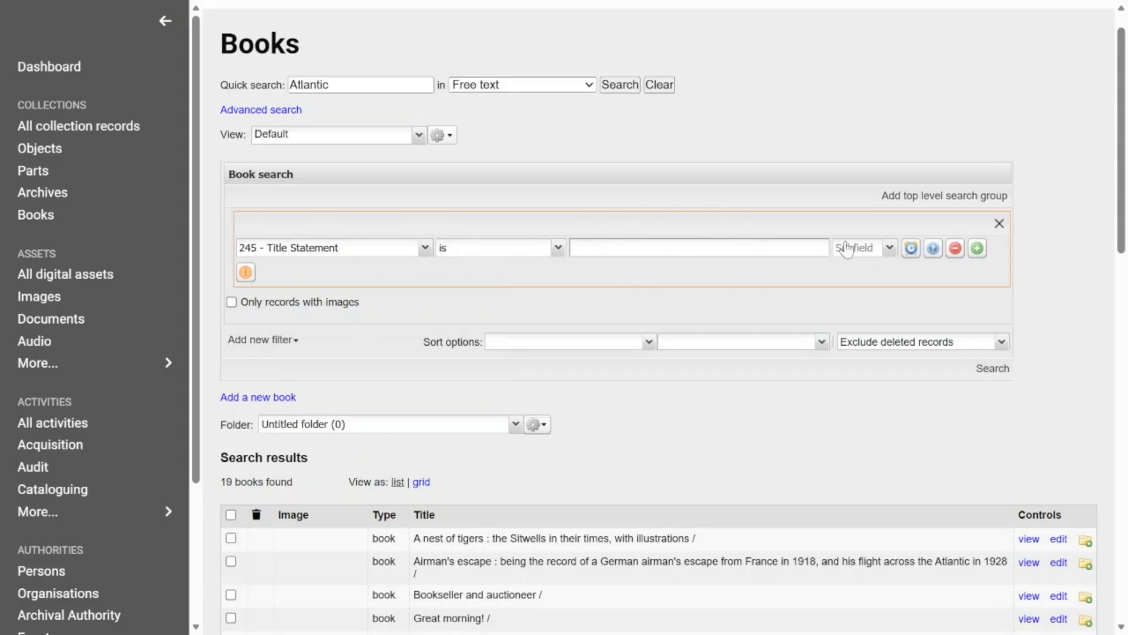
left_click(849, 248)
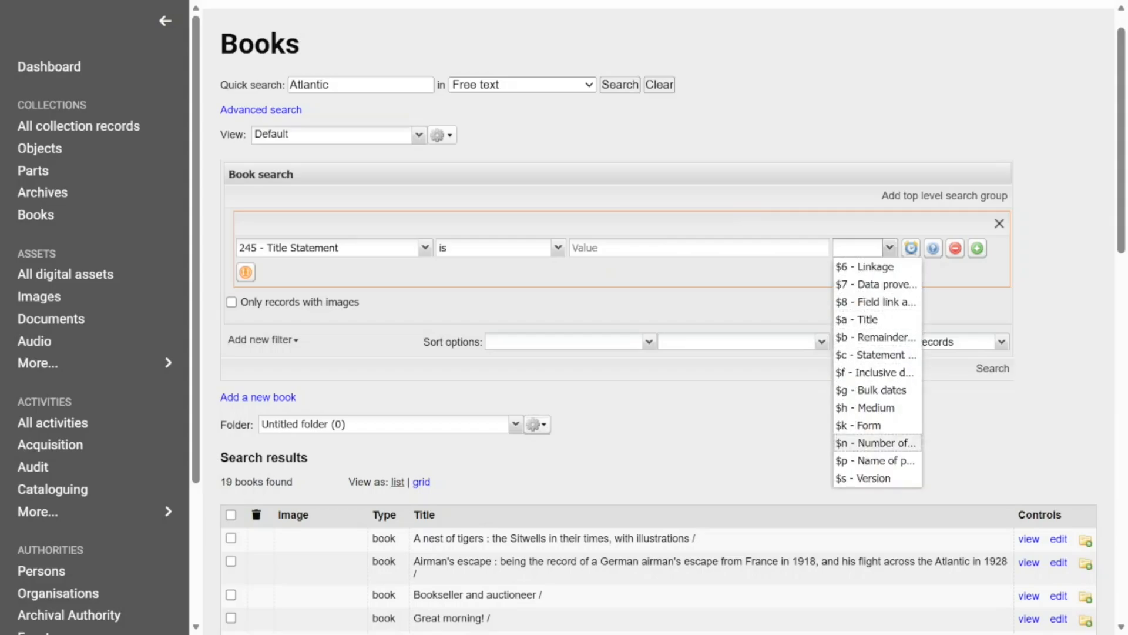
left_click(861, 319)
left_click(714, 248)
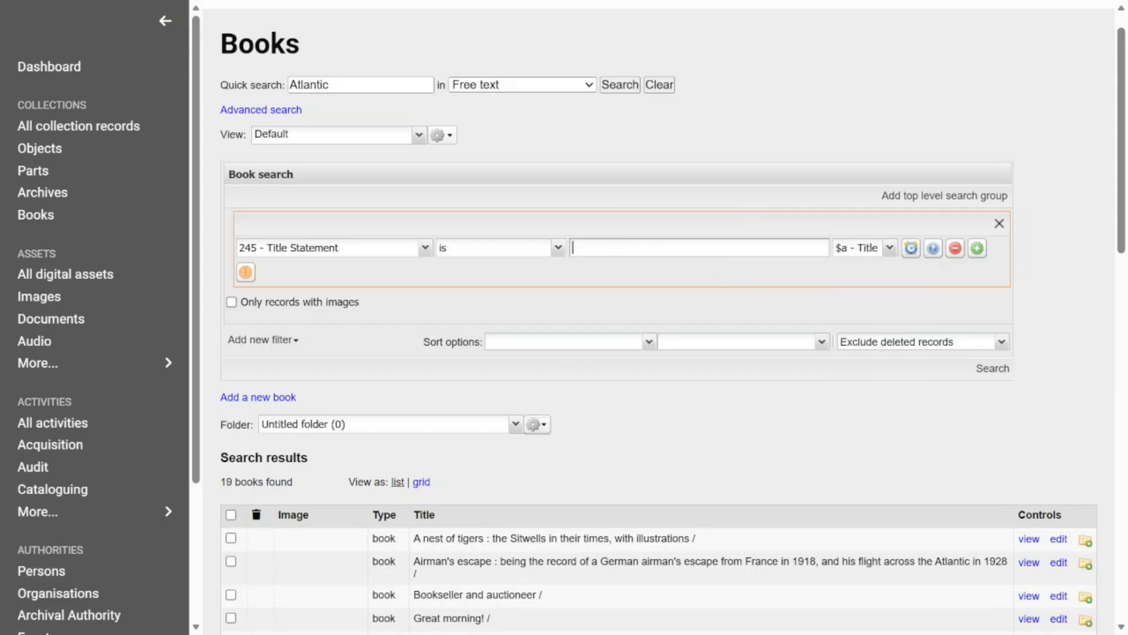
type("atlantic")
left_click(993, 369)
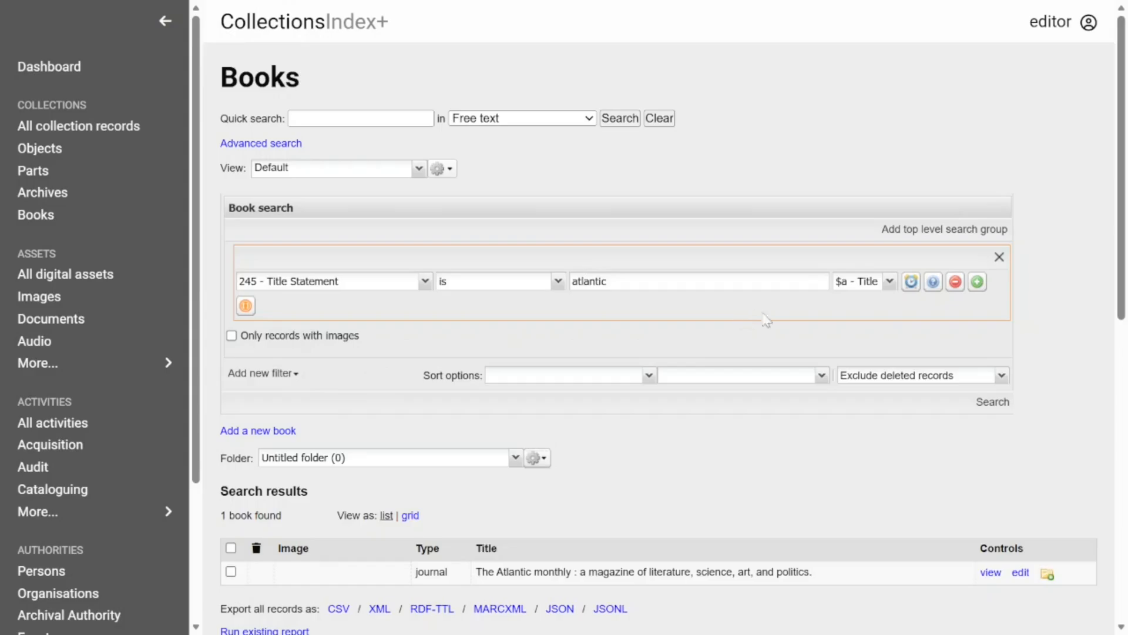
Step: Open the record for The Atlantic monthly and review its MARC fields from the leader to the added entries
left_click(994, 573)
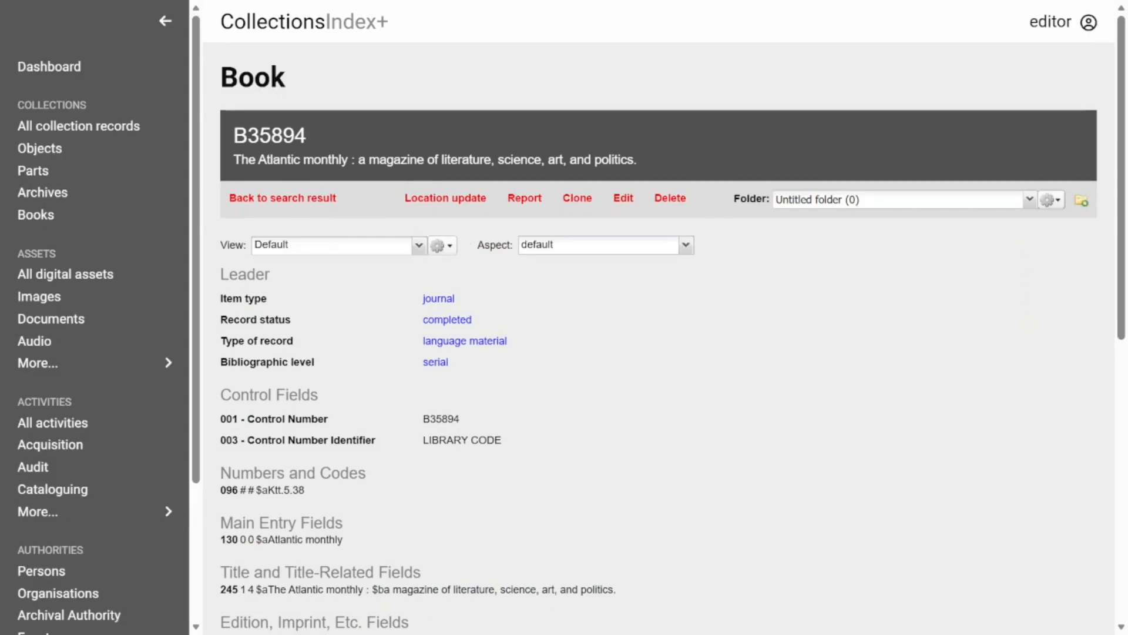
scroll(584, 341, "down", 3)
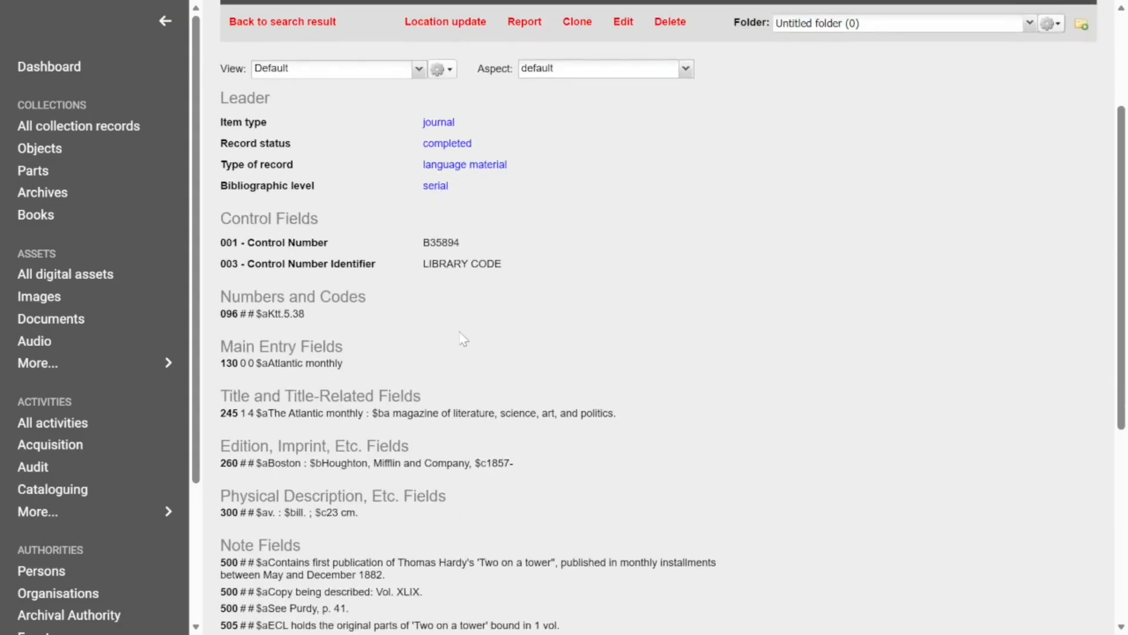
scroll(462, 339, "down", 2)
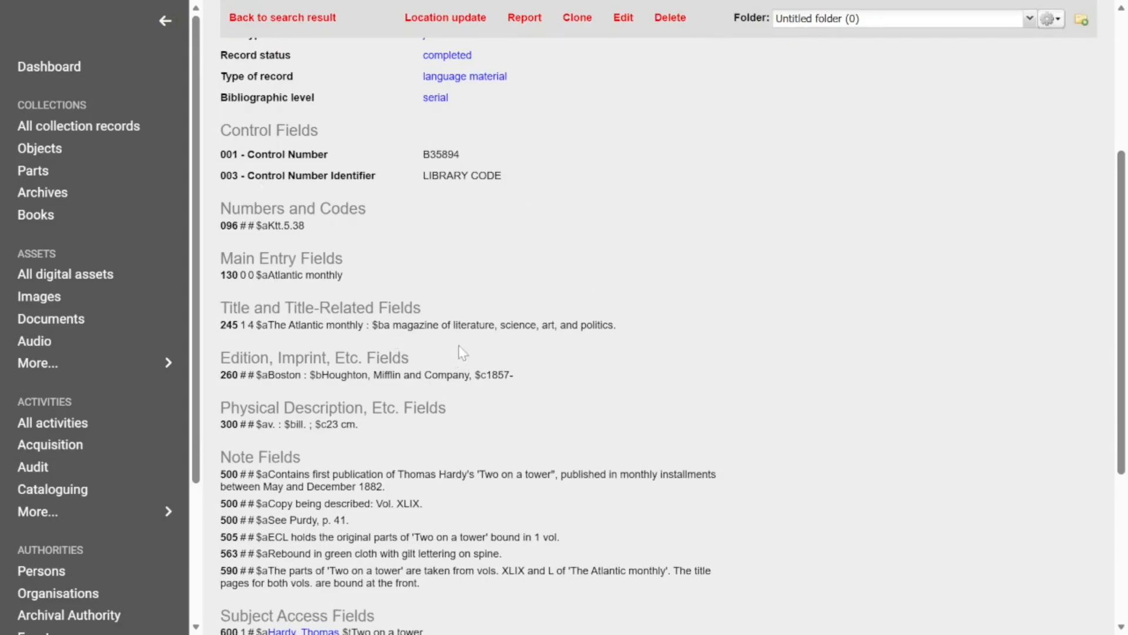
scroll(462, 353, "down", 2)
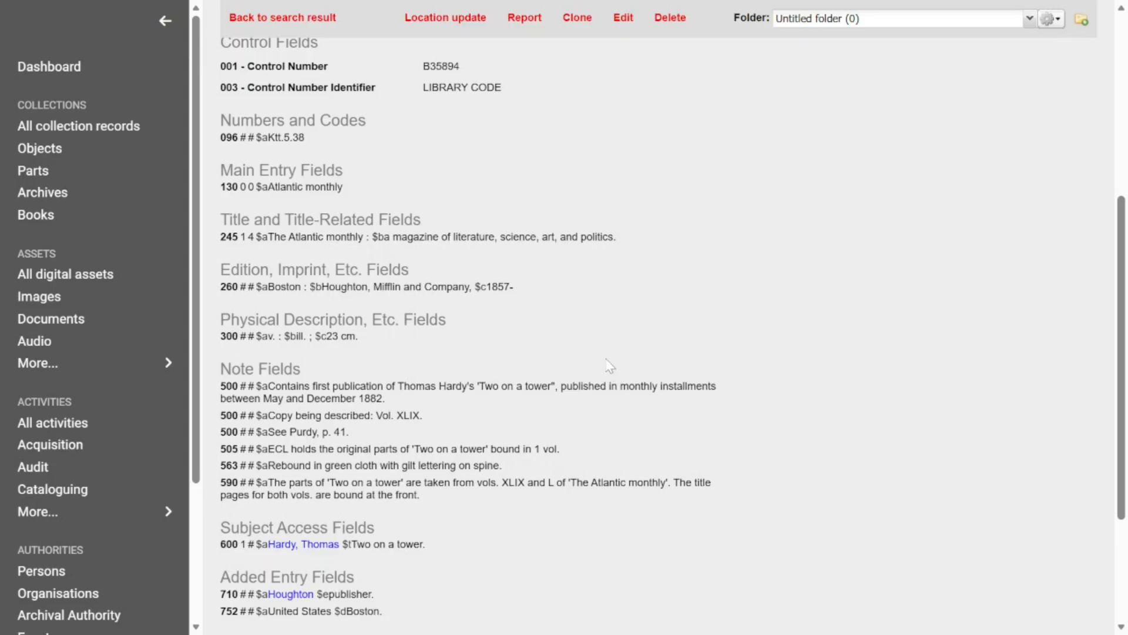
scroll(611, 371, "up", 5)
Step: Open The Atlantic monthly record for editing and jump to field 245 Title Statement through a quick access search for "245"
left_click(623, 110)
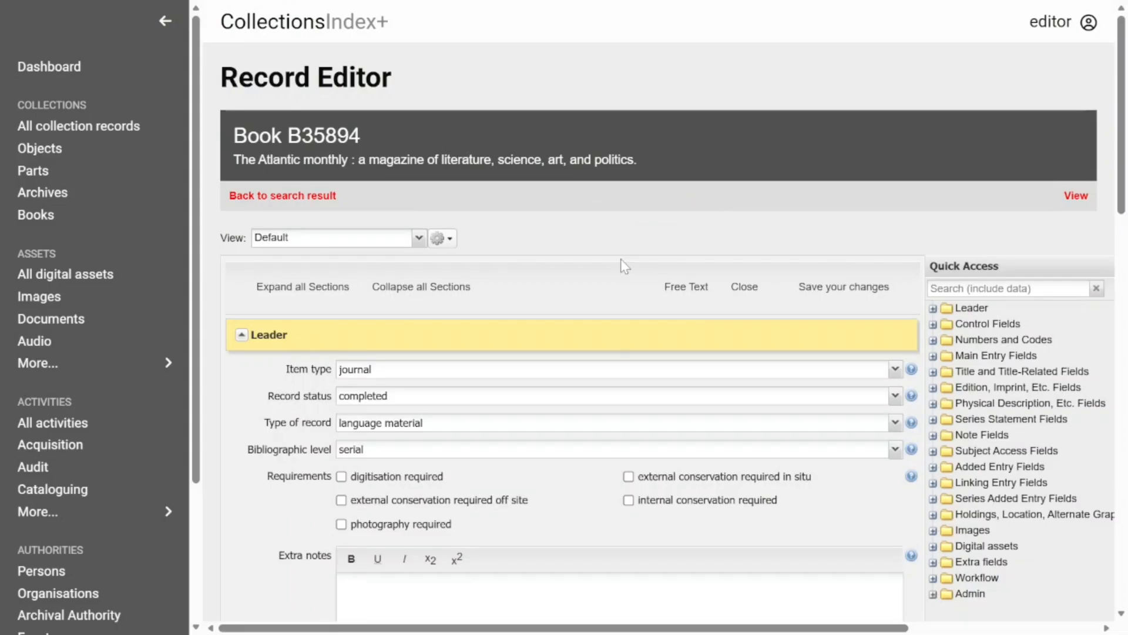
scroll(957, 237, "down", 2)
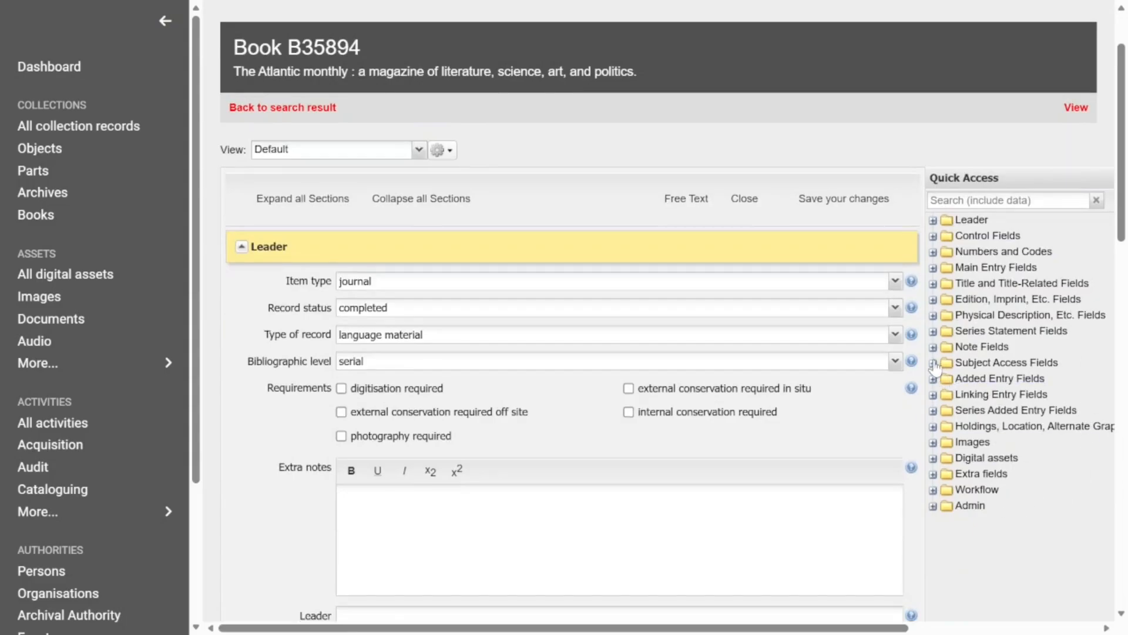
left_click(931, 200)
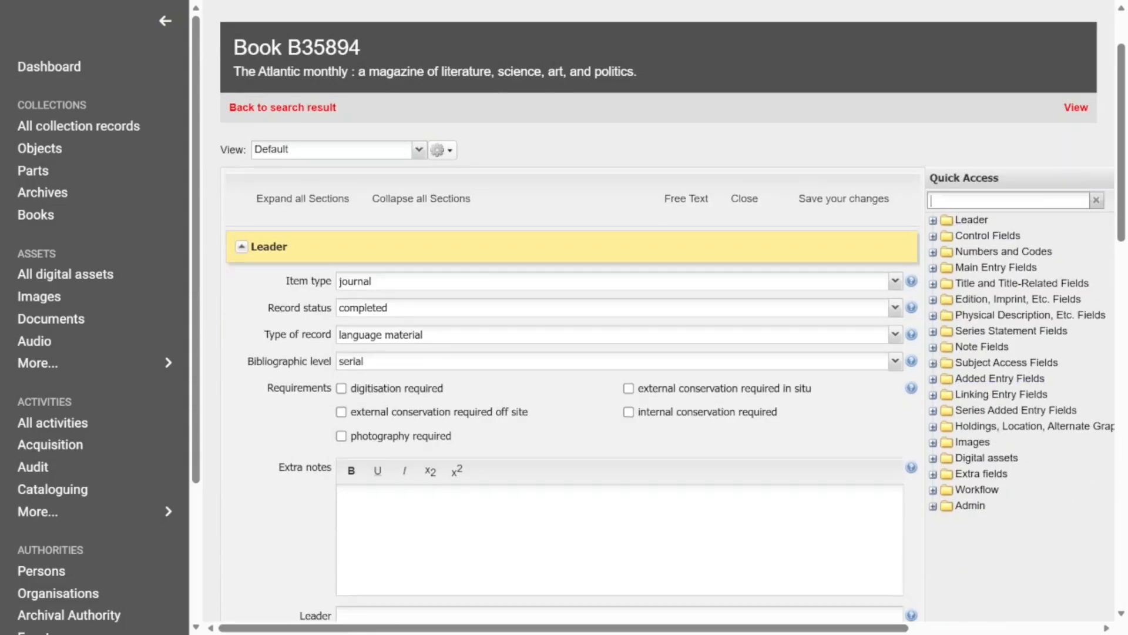
type("245")
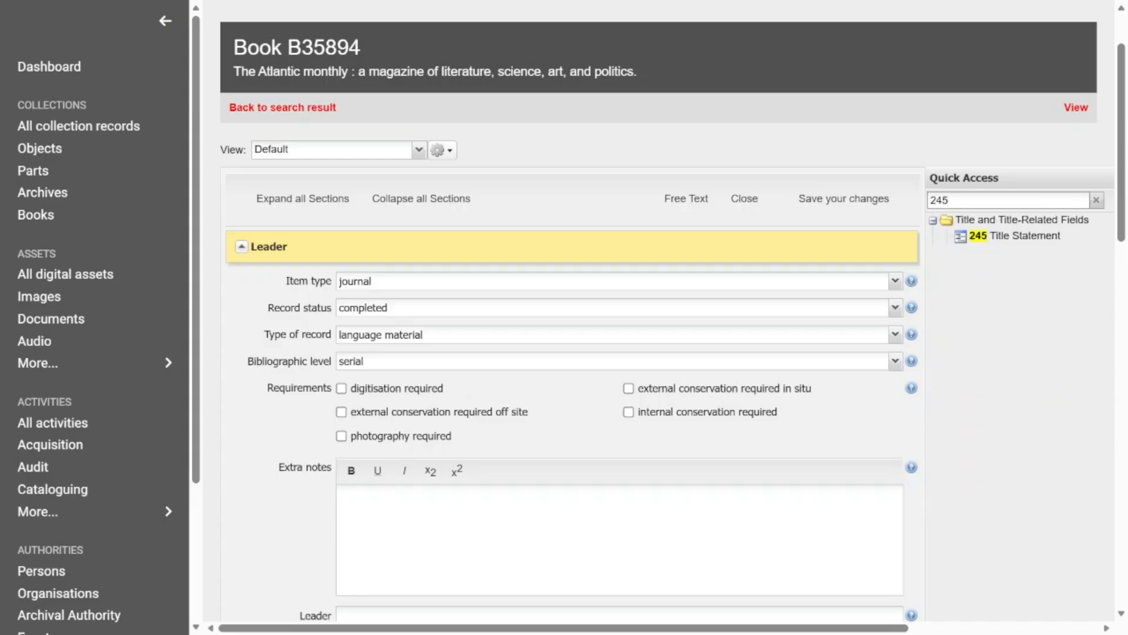
left_click(1010, 240)
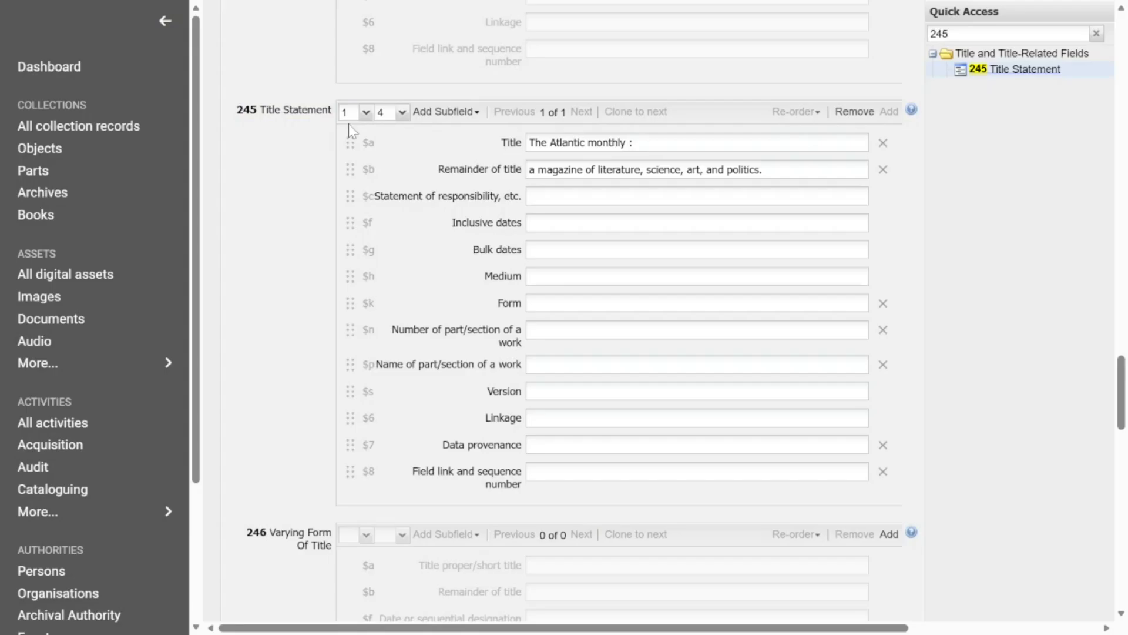
Step: Add an occurrence of field 246 Varying Form Of Title and check the options for both of its indicators
scroll(370, 112, "down", 3)
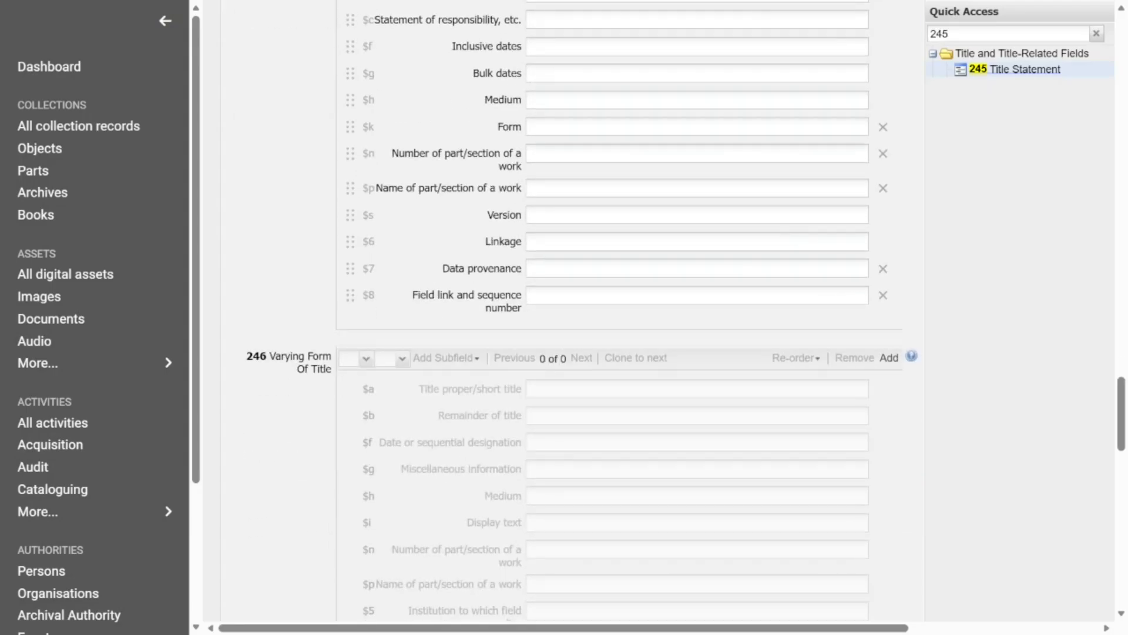
left_click(890, 358)
scroll(366, 300, "down", 2)
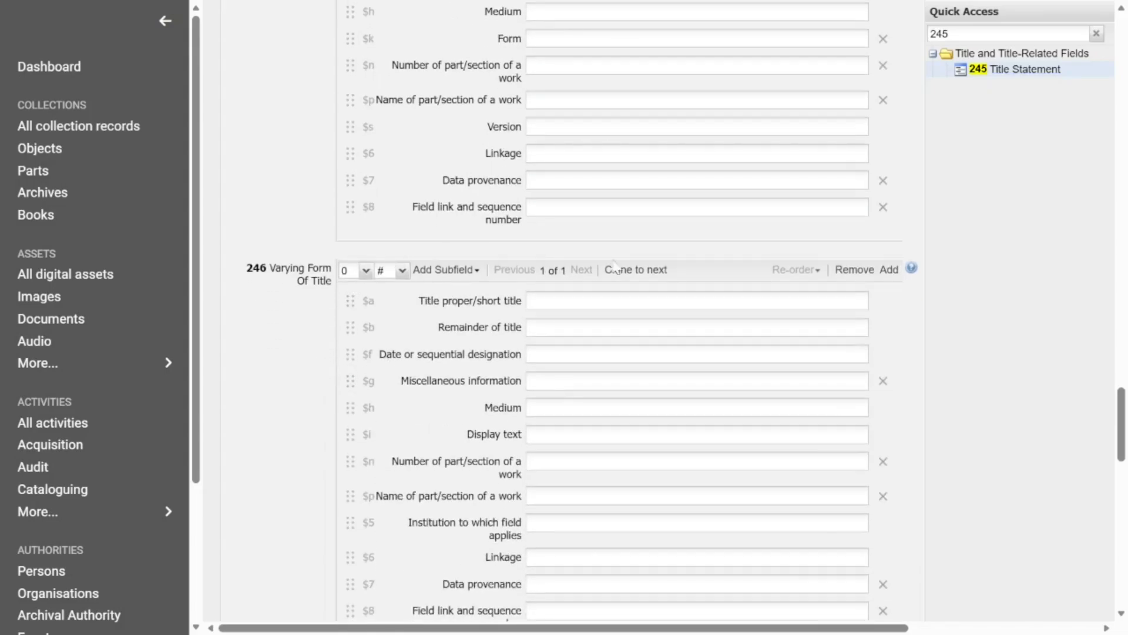
left_click(369, 274)
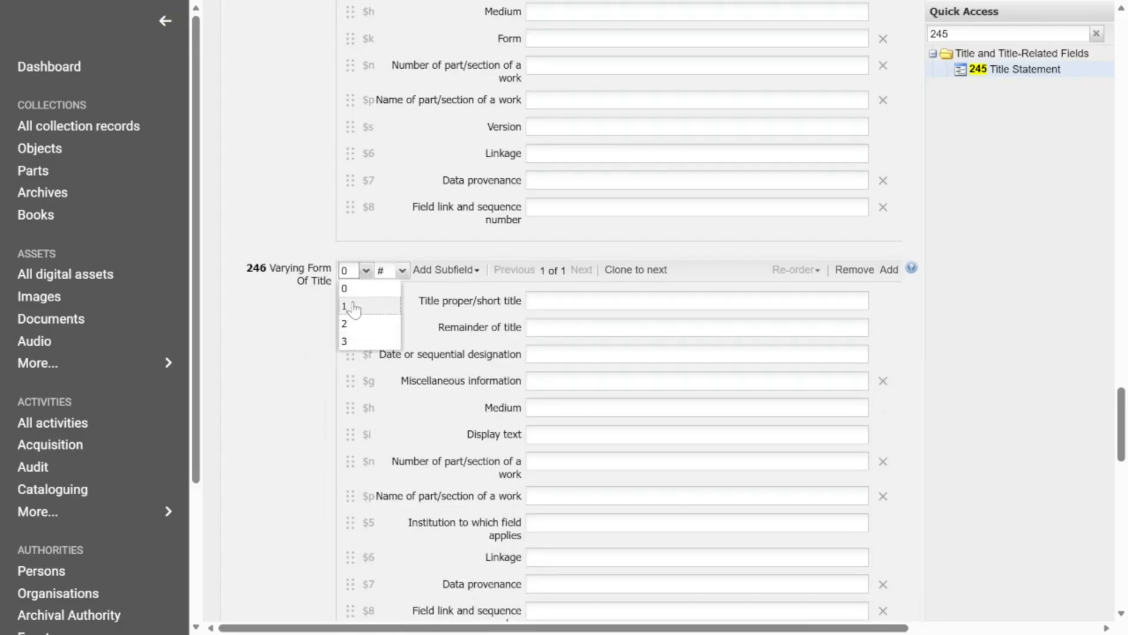
left_click(402, 270)
left_click(402, 270)
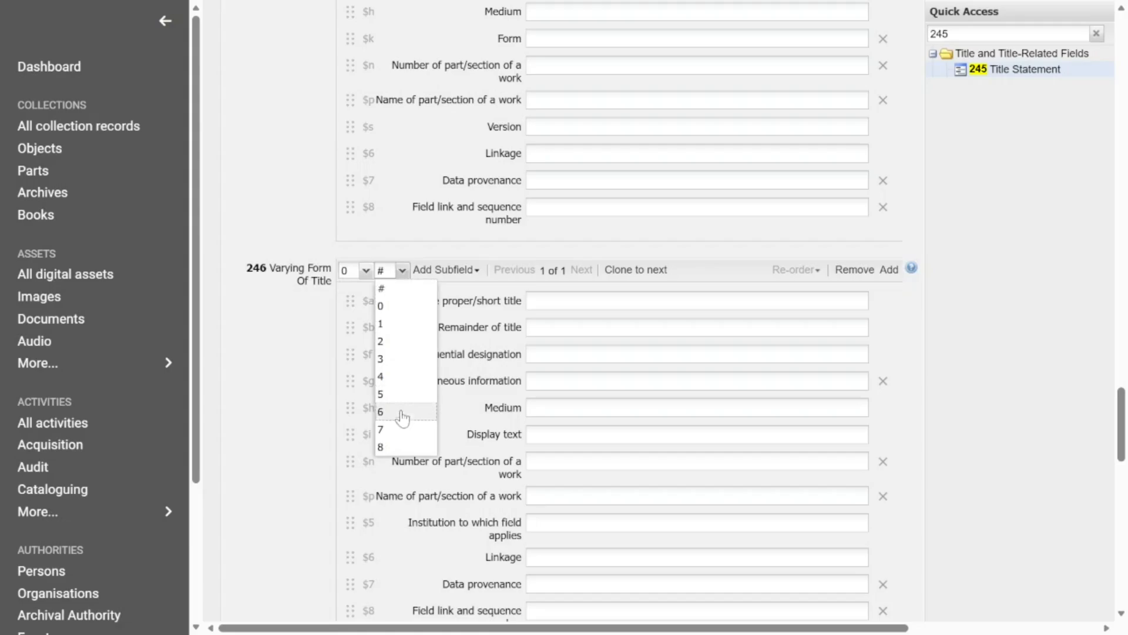
left_click(433, 249)
Step: Add an extra "$g Miscellaneous information" subfield to field 246 and move it up beneath the existing $g subfield
scroll(492, 265, "down", 2)
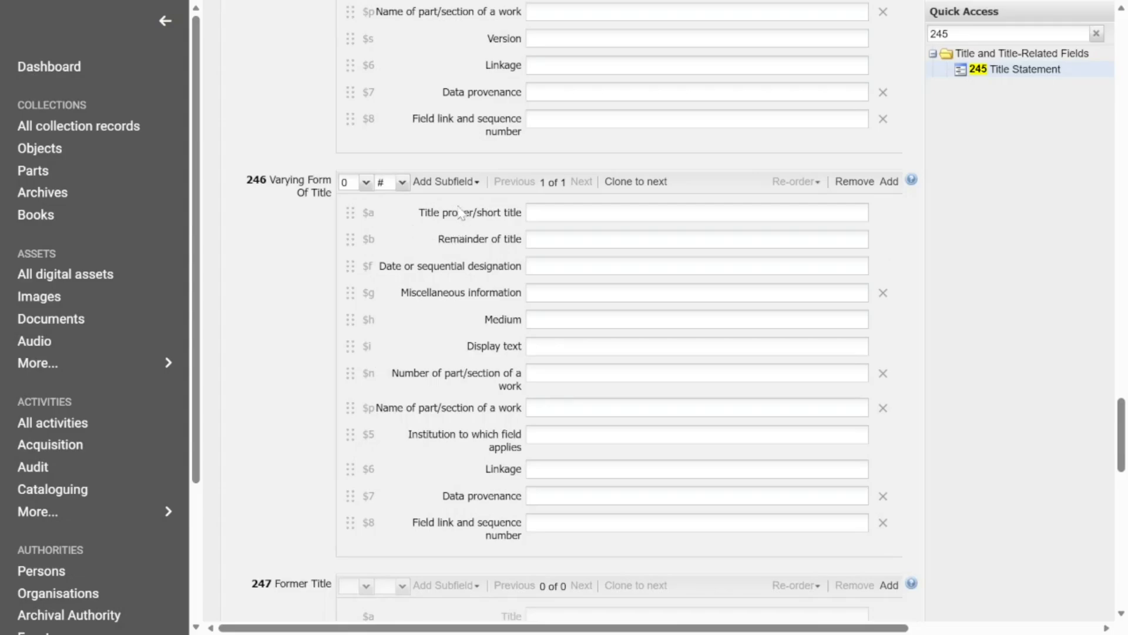
left_click(475, 183)
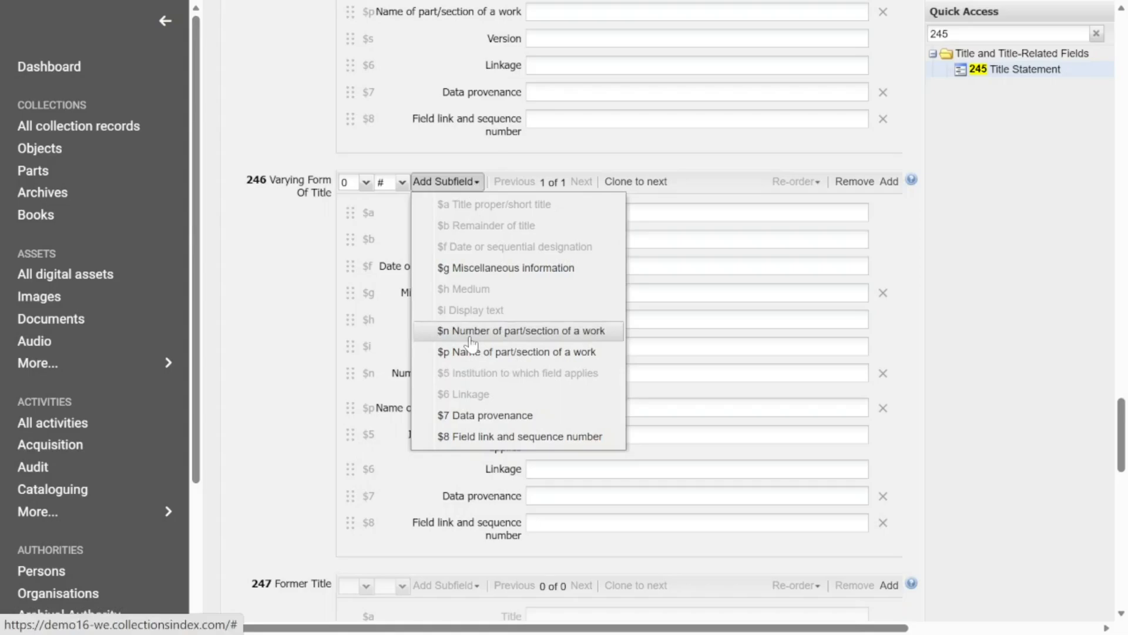
left_click(487, 274)
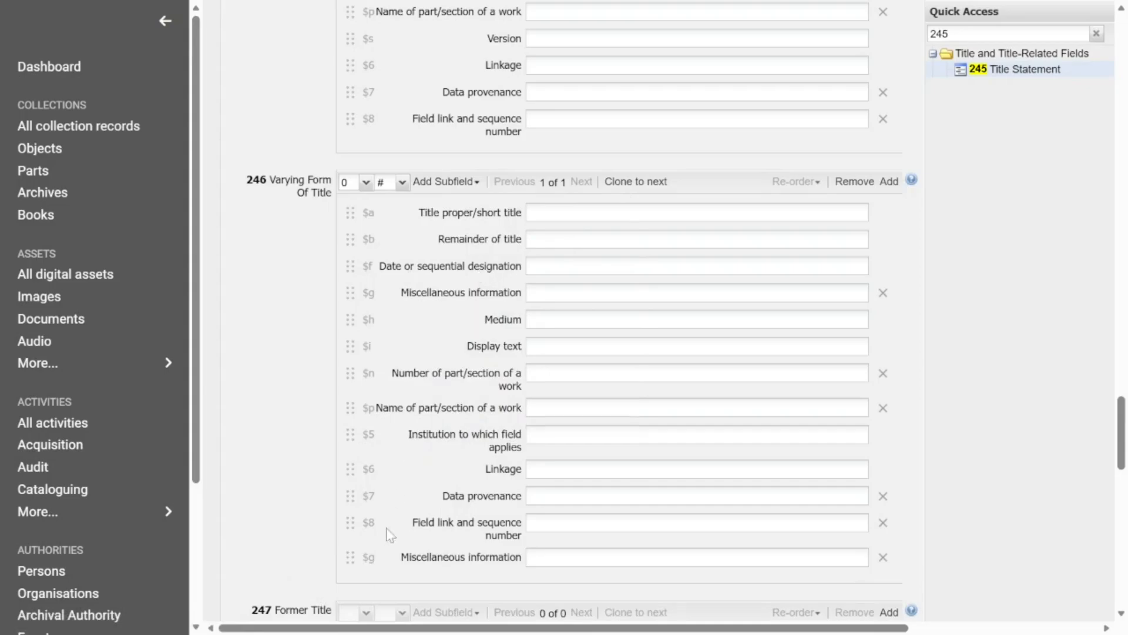
left_click_drag(347, 555, 355, 312)
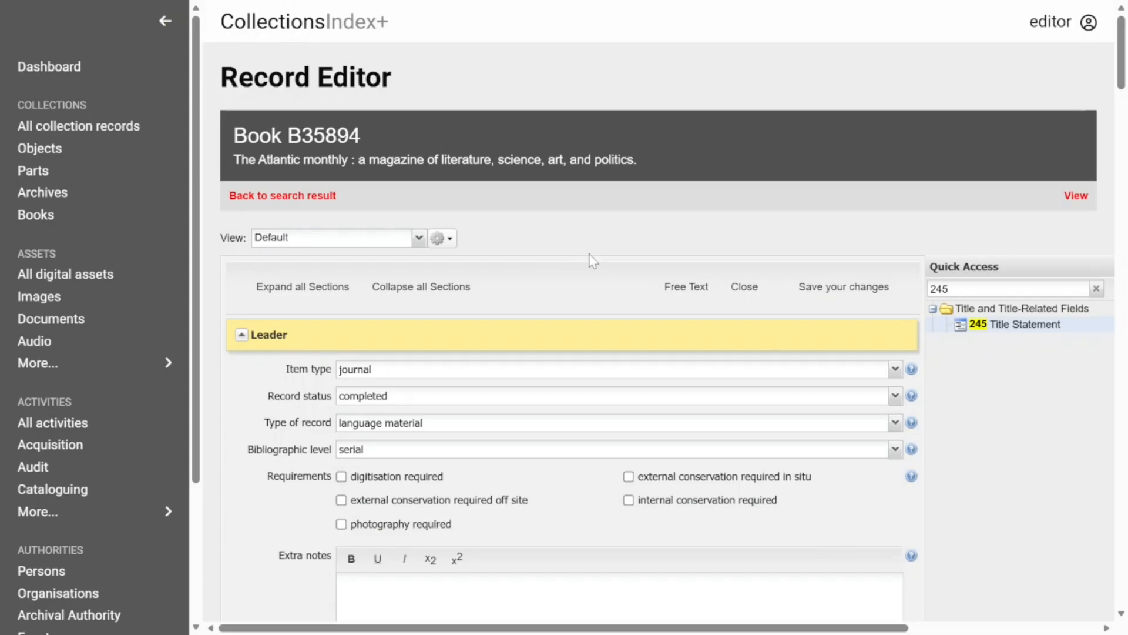
Step: Switch the record to free text editing and add a new last line for field 246 with indicators "1#" and $a "The Atlantic"
left_click(684, 301)
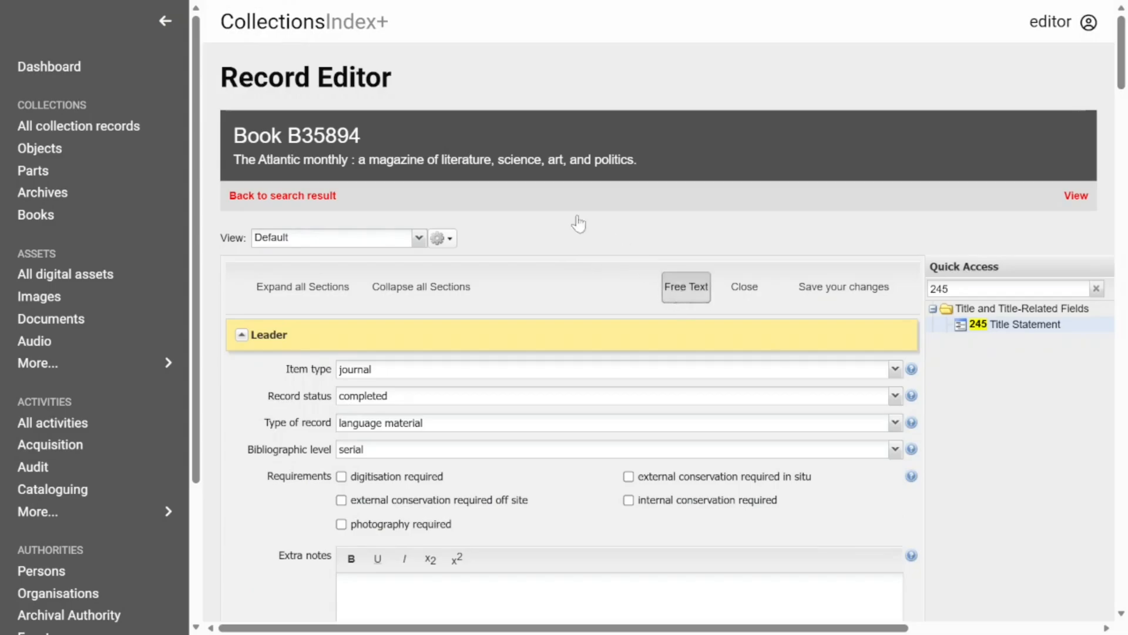
scroll(570, 352, "down", 3)
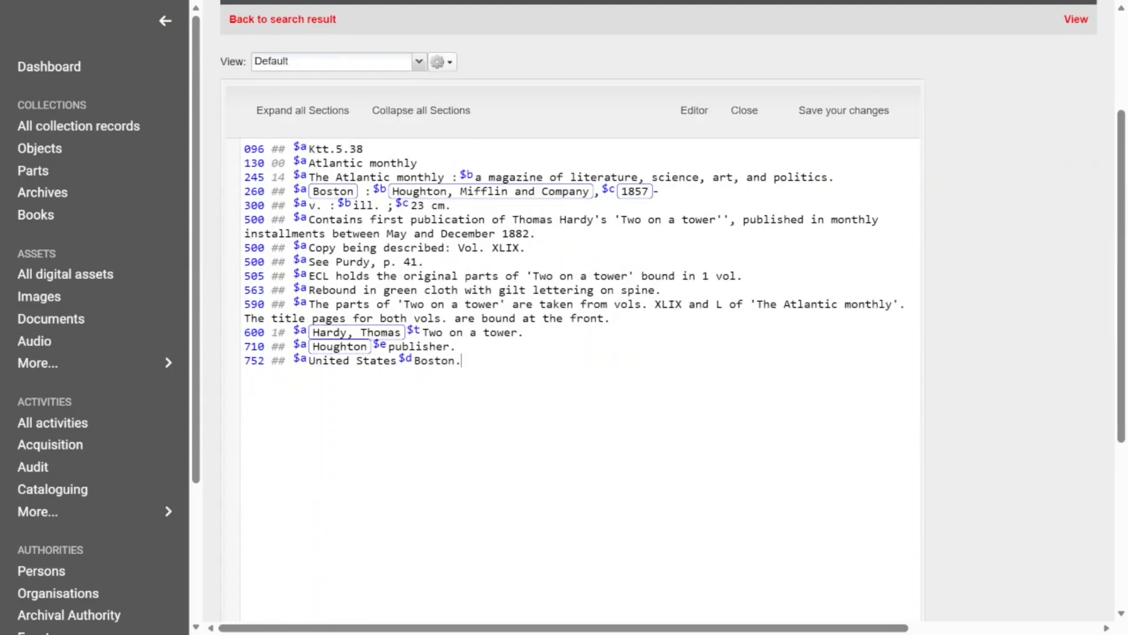
type("2")
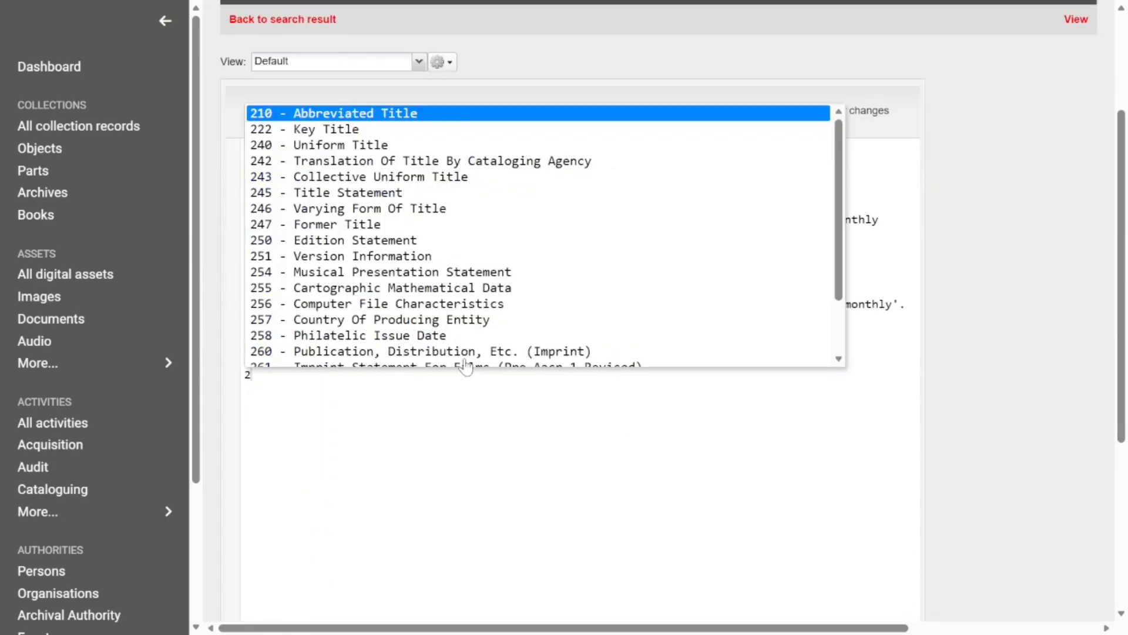
type("46 ")
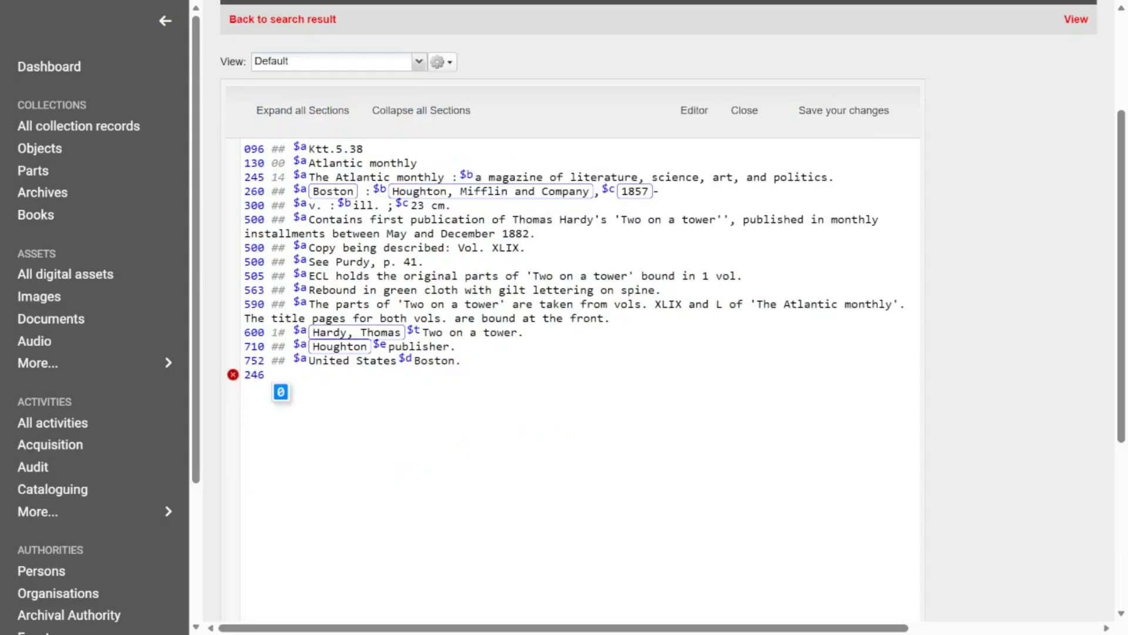
type("1# ")
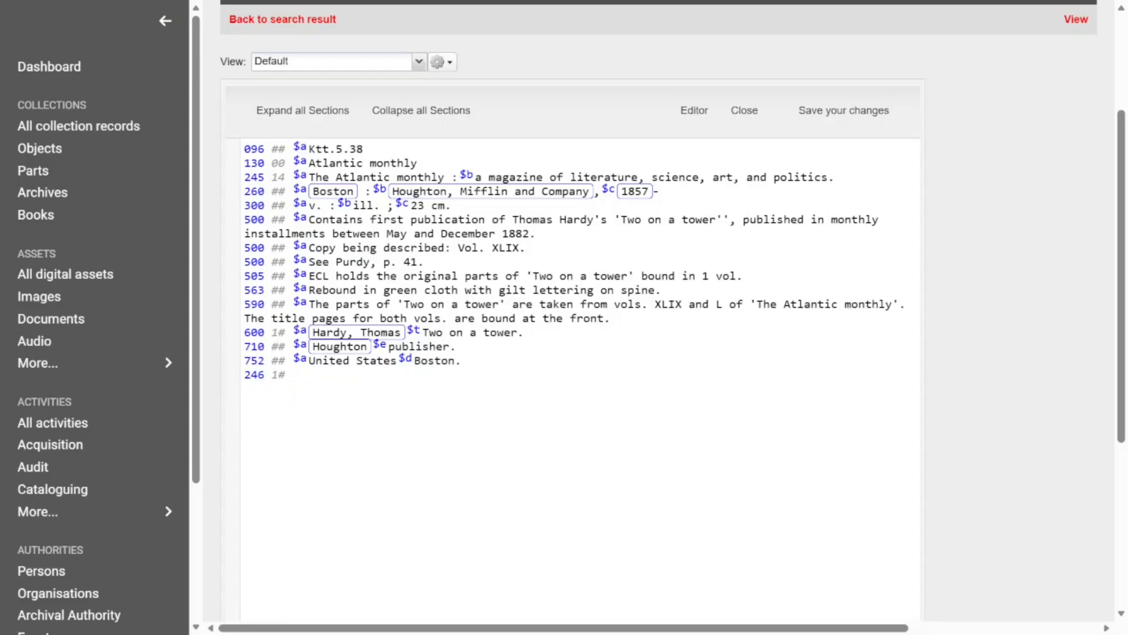
type("$aThe Atlantic")
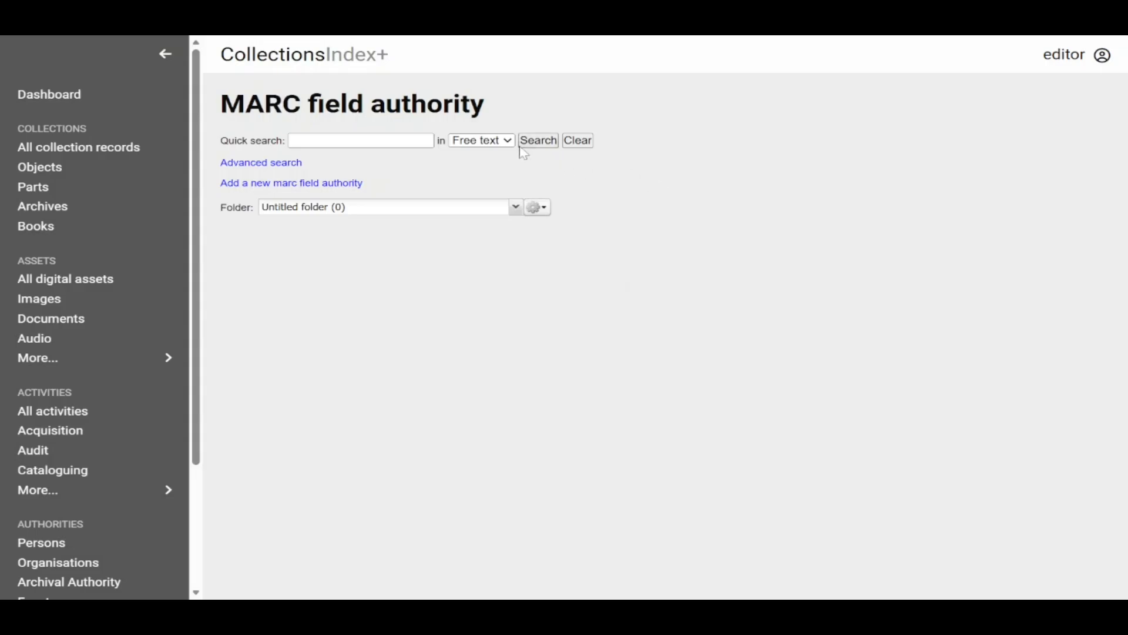
Step: List all MARC field authority records and view the full record for tag 032 Postal Registration Number, including its indicators and subfields
left_click(539, 140)
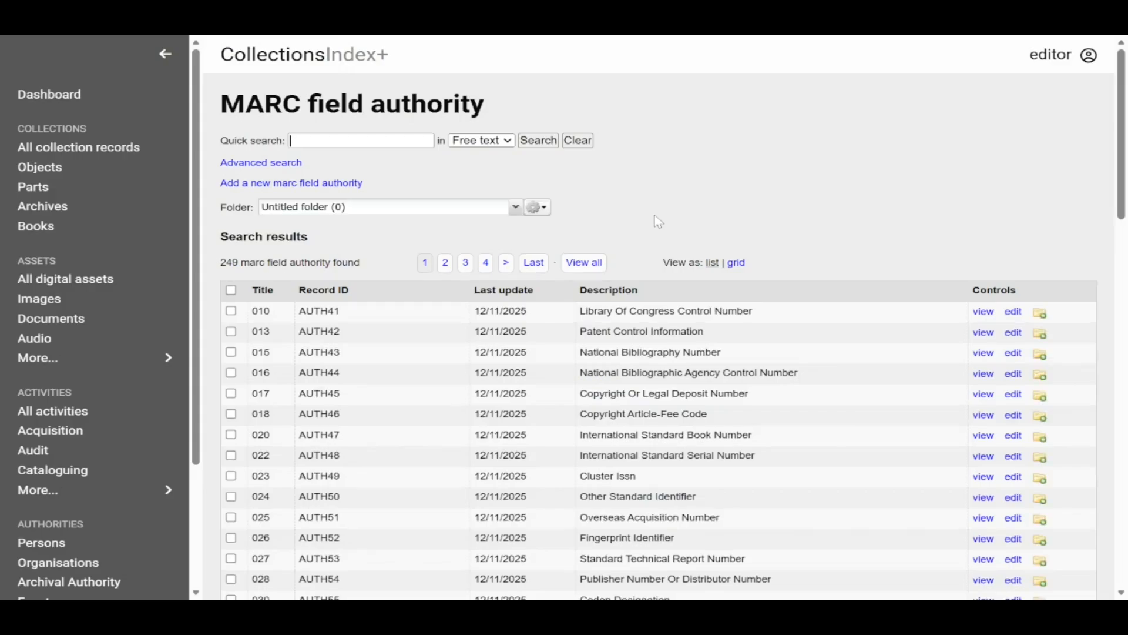
scroll(284, 298, "down", 1)
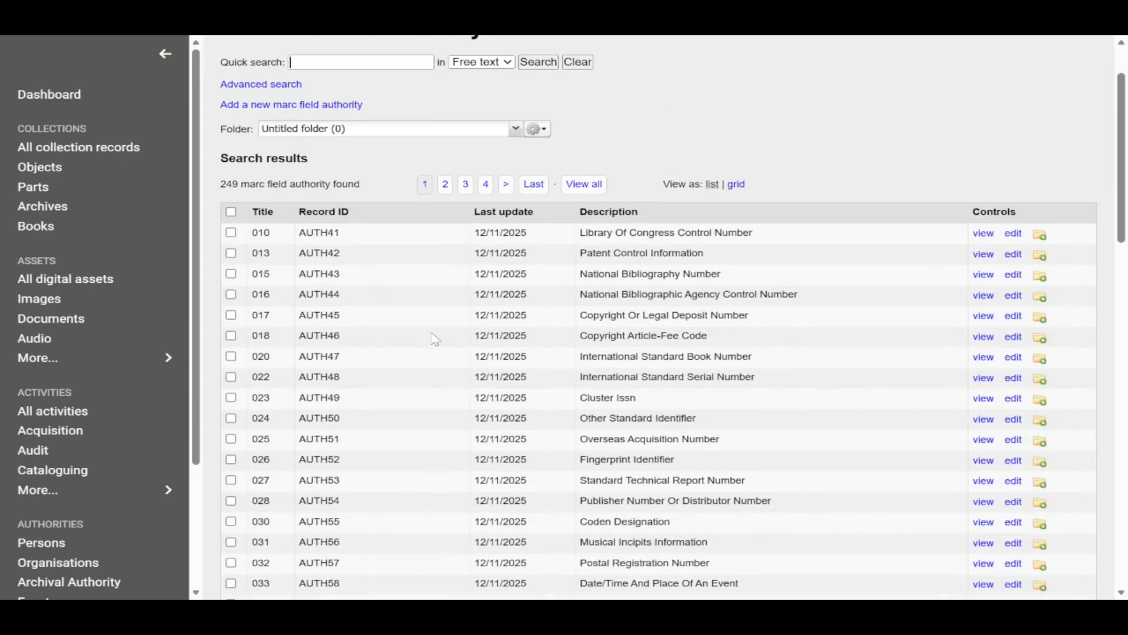
scroll(1112, 223, "down", 3)
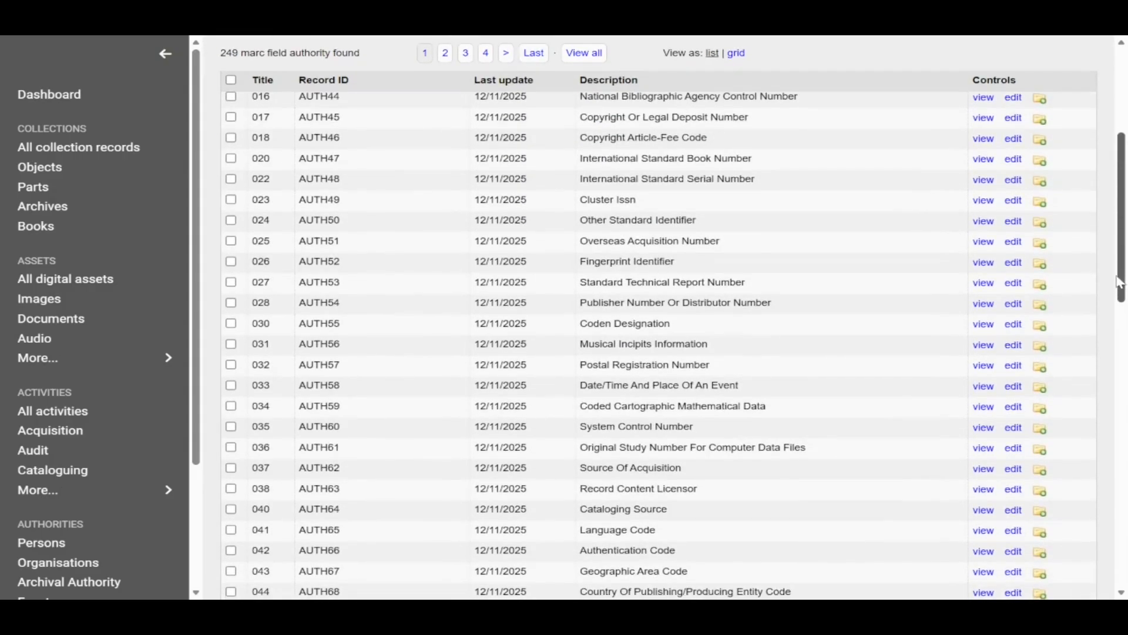
left_click(985, 370)
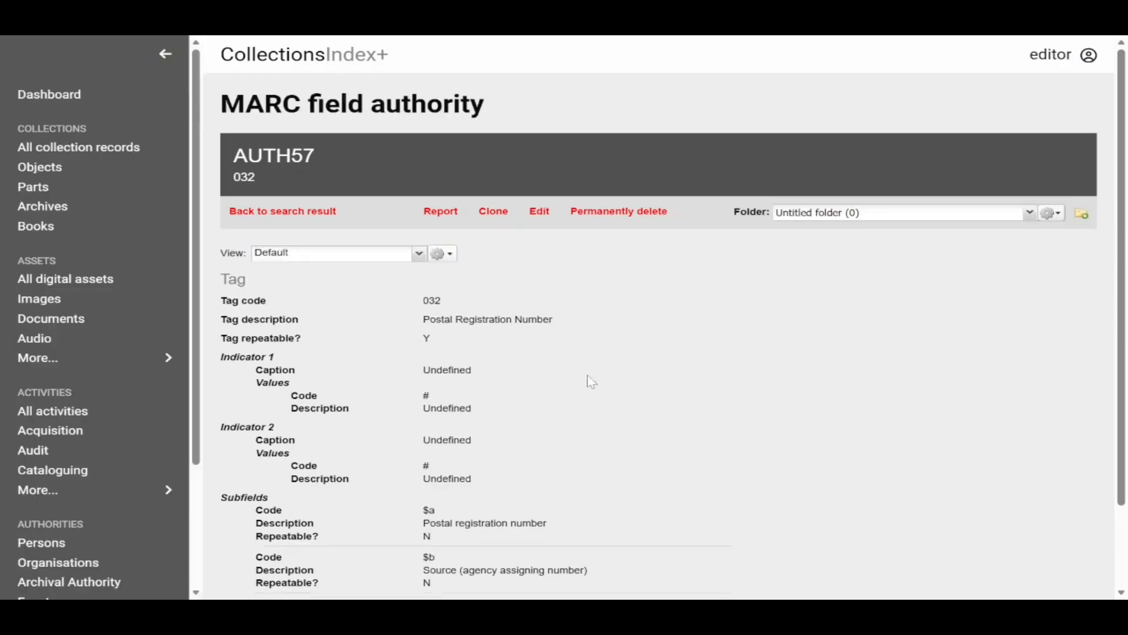
scroll(520, 352, "down", 2)
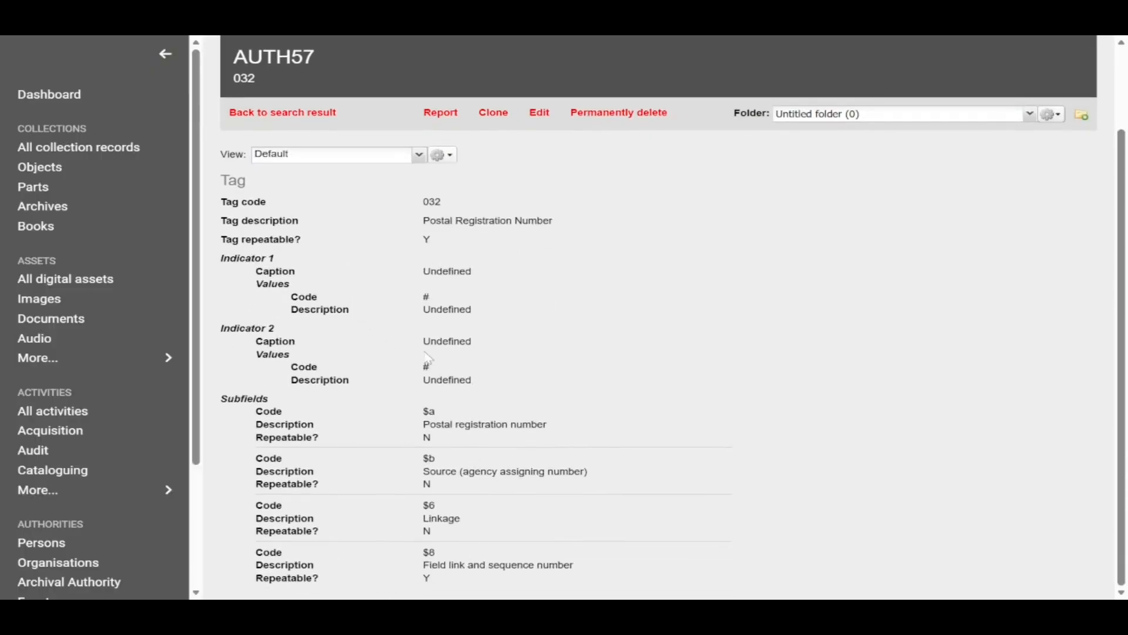
Step: Return to the authority search results and open the form for a new MARC field authority to look through its fields
left_click(304, 112)
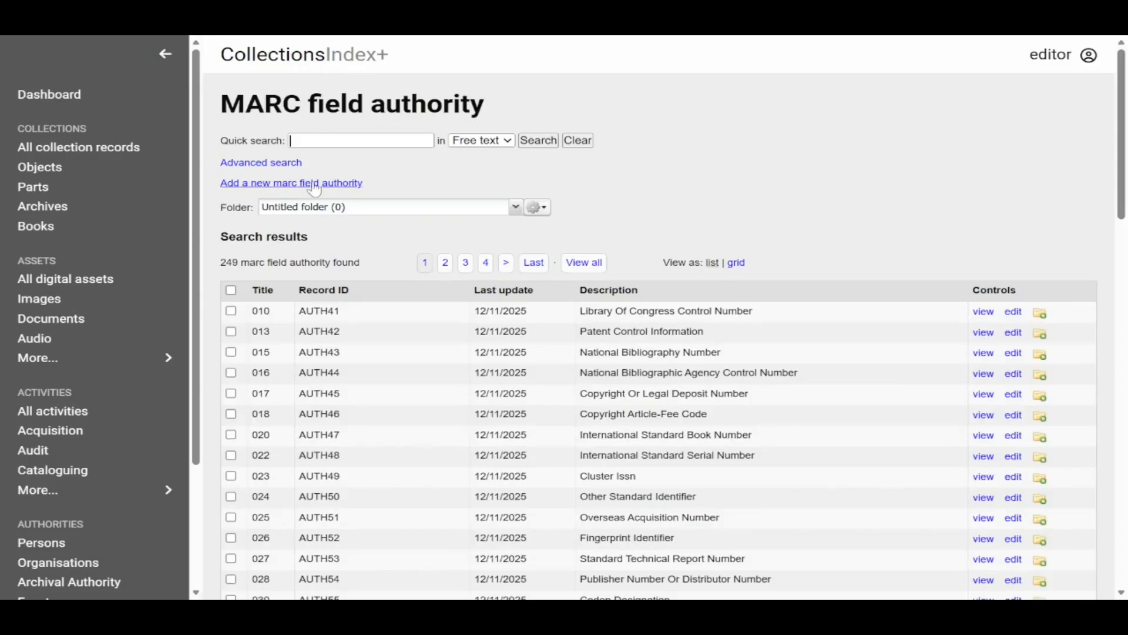
left_click(298, 187)
scroll(514, 237, "down", 3)
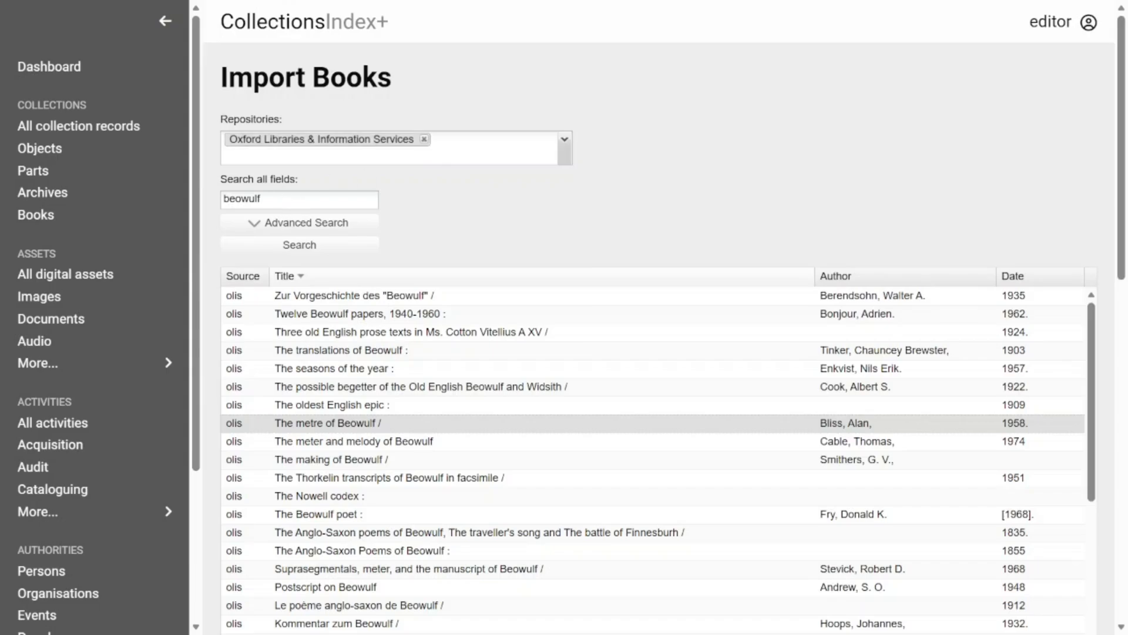
Step: Check the advanced search fields for importing books, and import "Postscript on Beowulf" from the Oxford Libraries & Information Services results
left_click(261, 226)
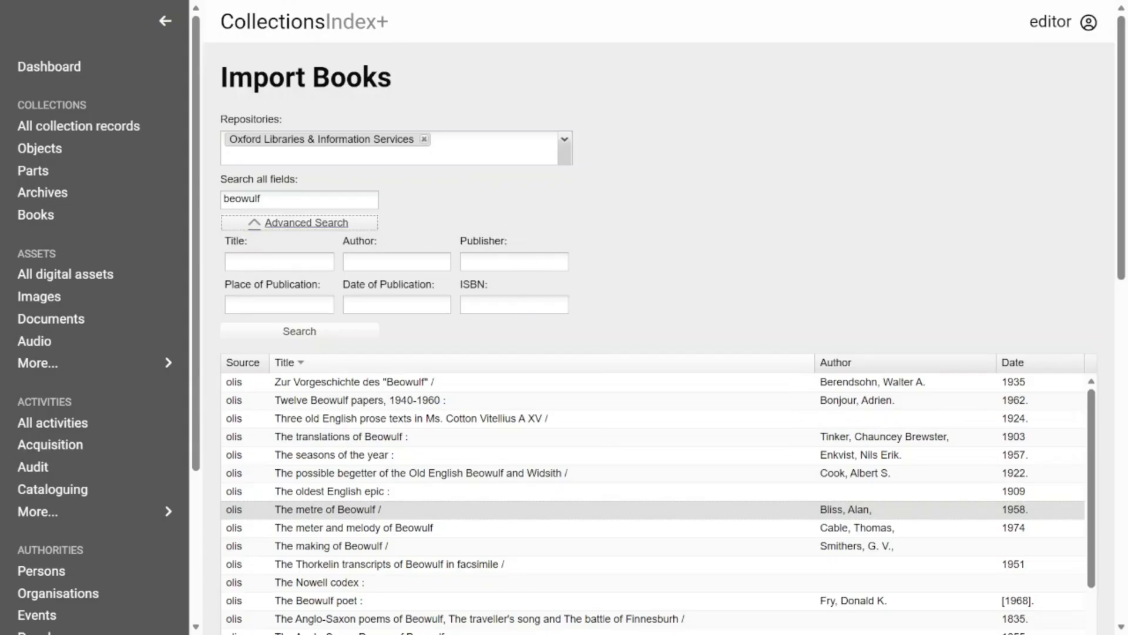
left_click(262, 226)
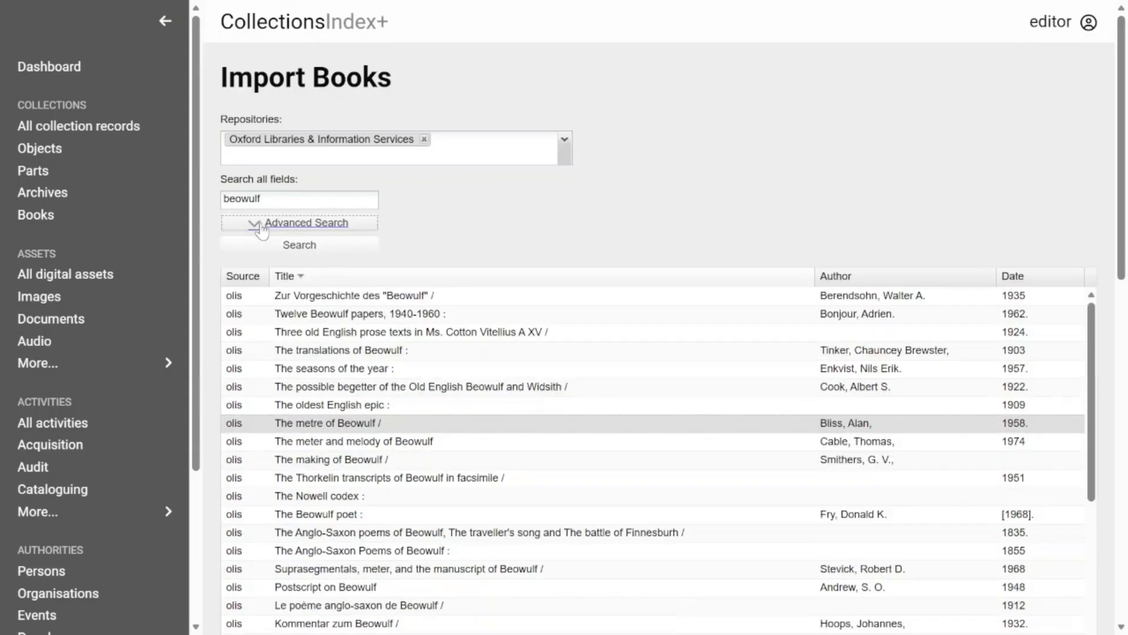
scroll(334, 228, "down", 2)
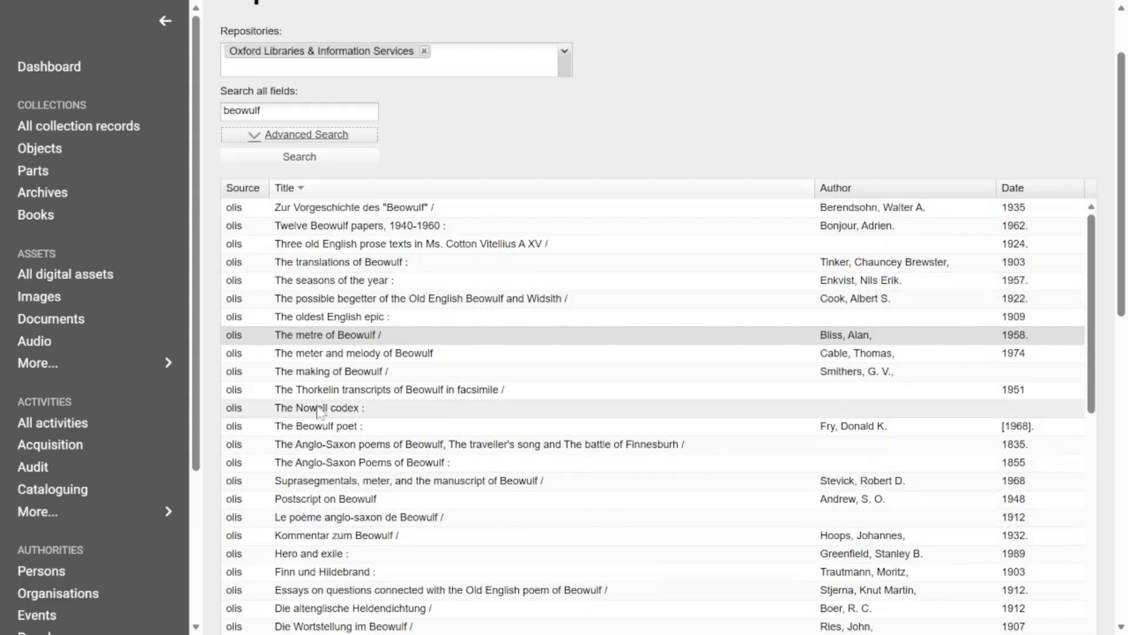
scroll(338, 306, "down", 3)
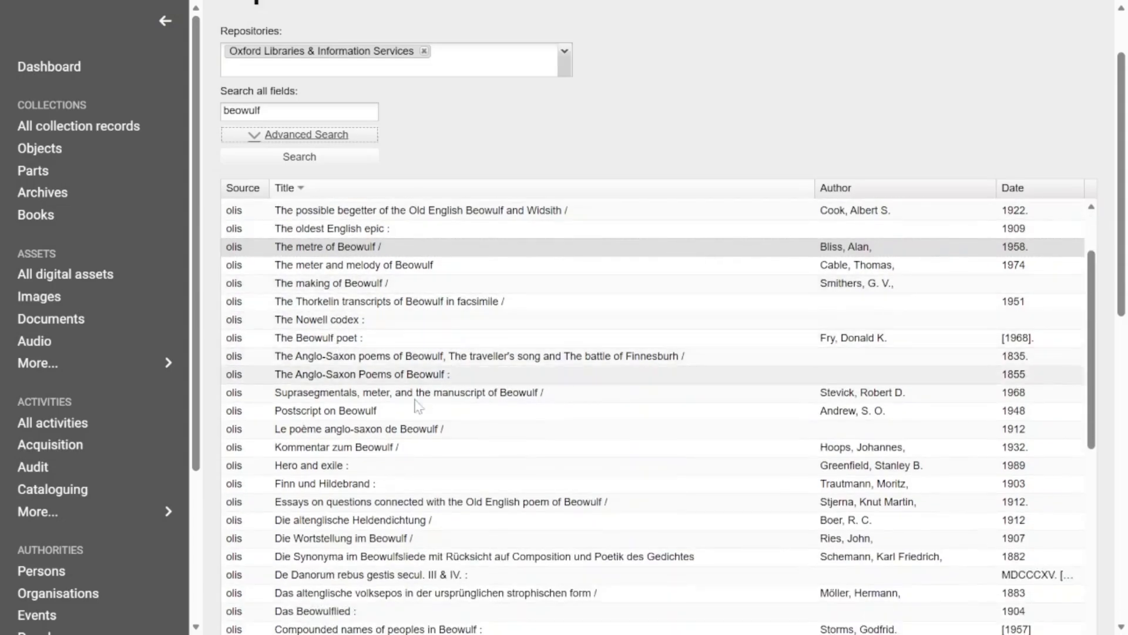
left_click(339, 413)
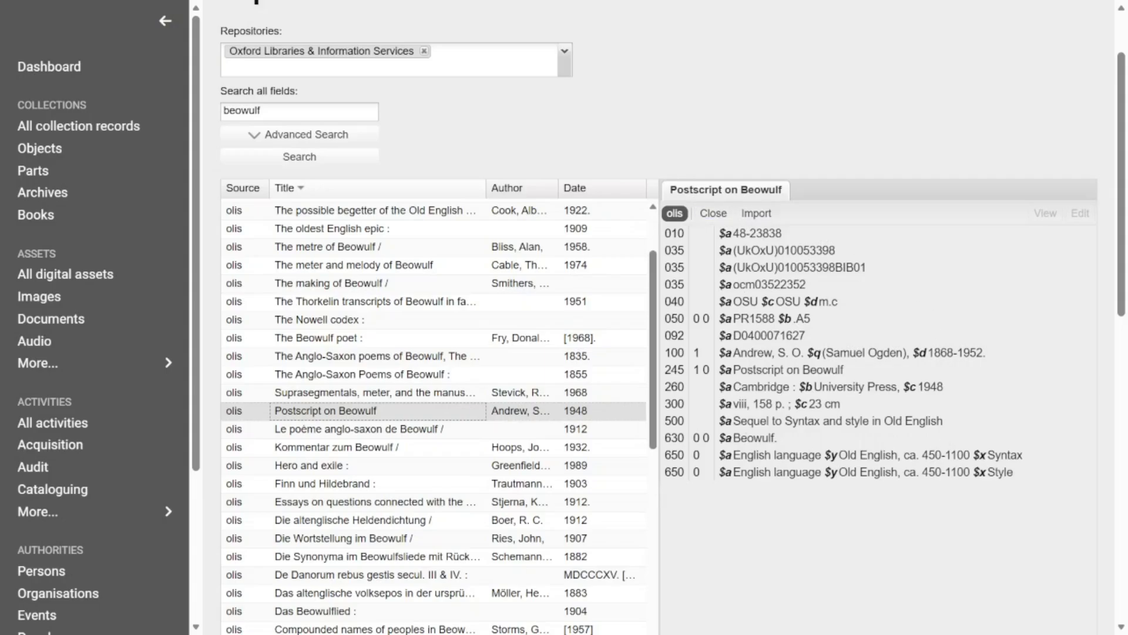
left_click(757, 214)
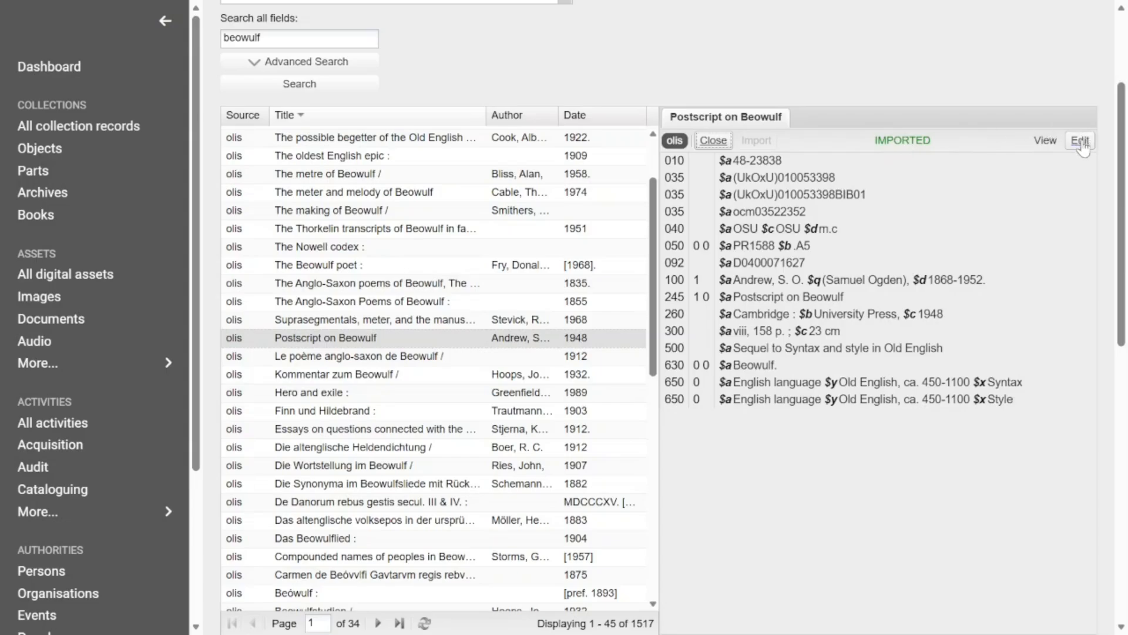
Step: View the imported "Postscript on Beowulf" book record and examine its leader, control fields and MARC fields
left_click(1046, 140)
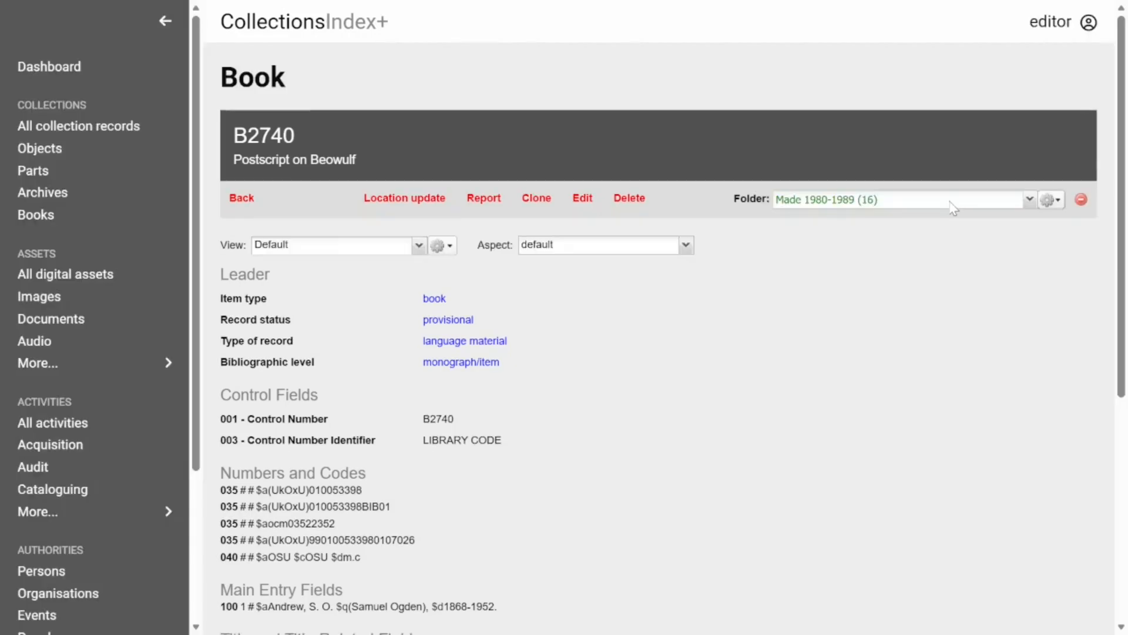
scroll(399, 373, "down", 5)
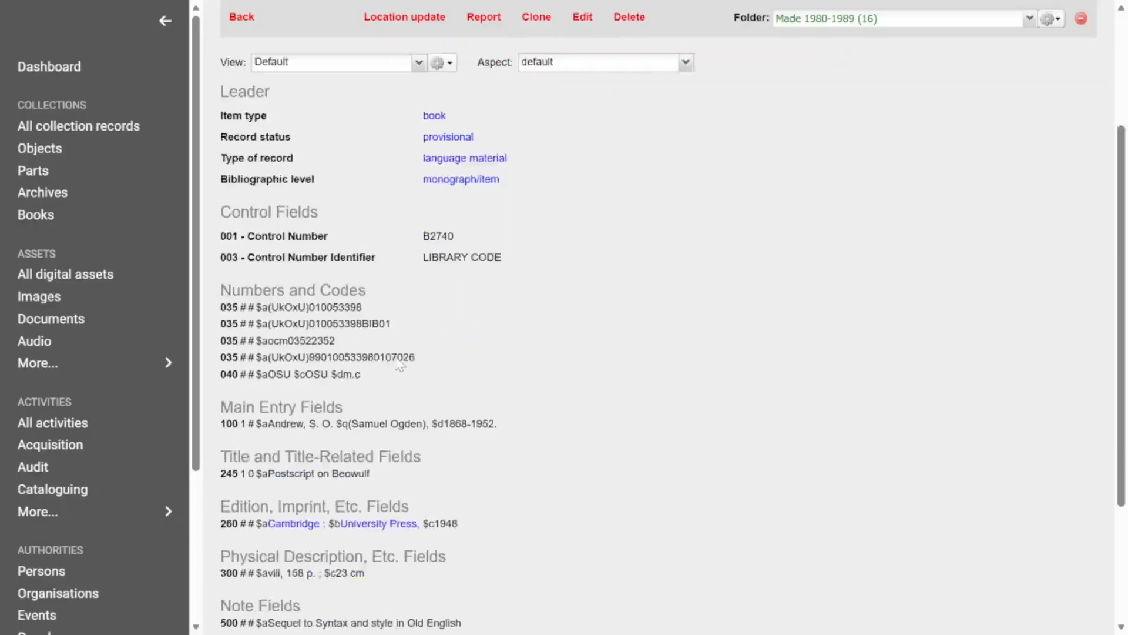
scroll(504, 471, "down", 2)
scroll(462, 454, "up", 6)
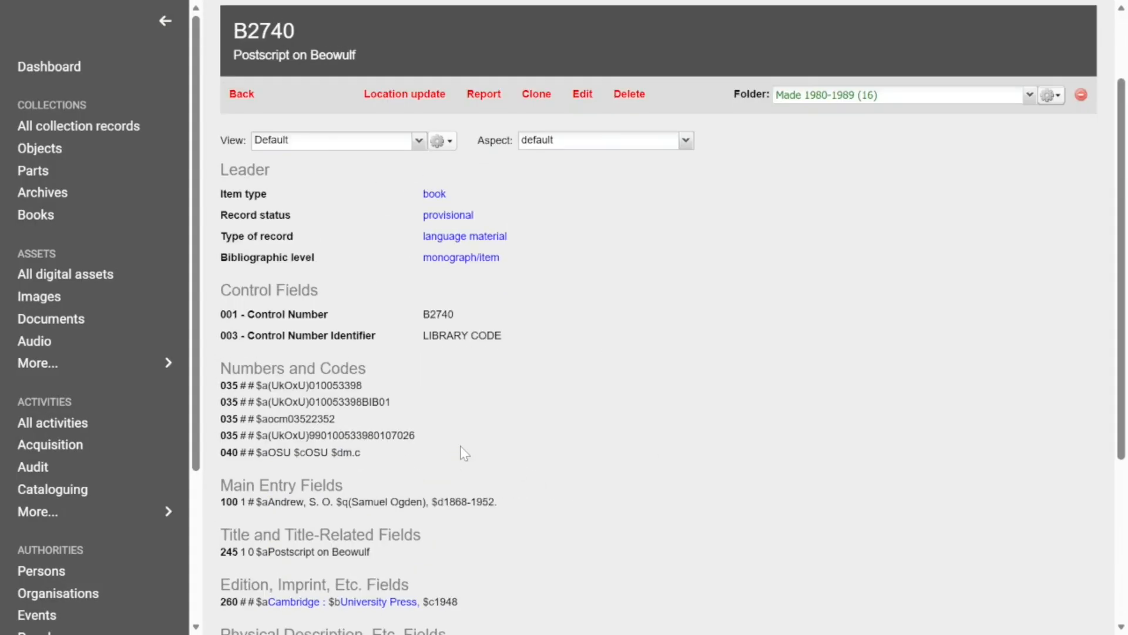